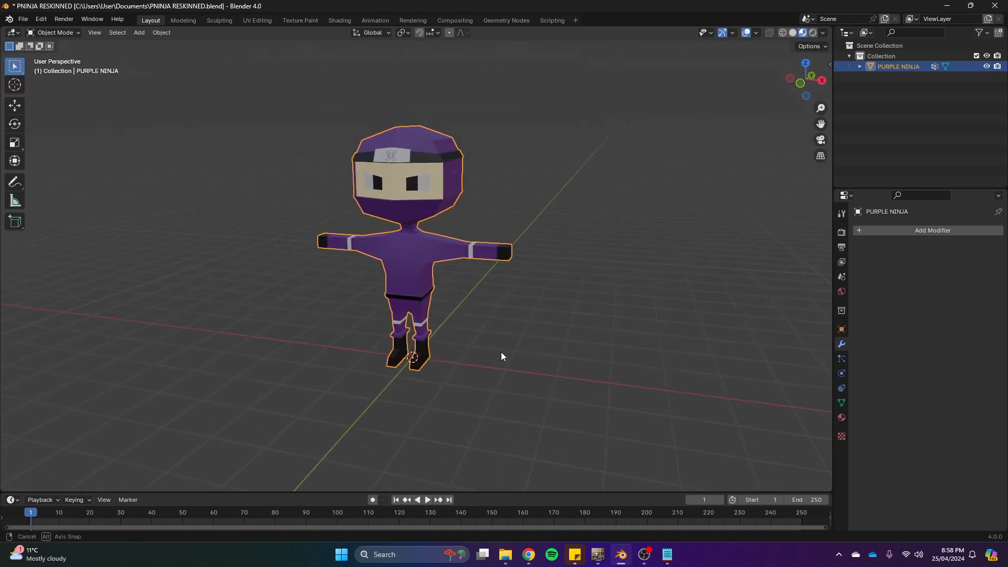
Export the purple ninja model to the Documents folder as an FBX file named PNINJA TEST.fbx.
mouse_move(502, 356)
middle_mouse_down()
mouse_move(486, 347)
mouse_move(503, 354)
middle_mouse_up()
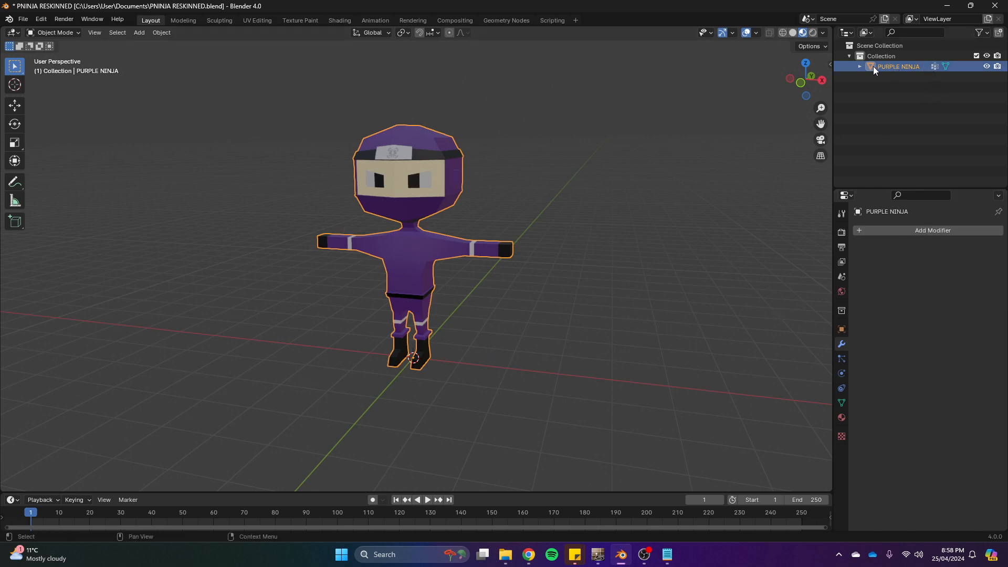
mouse_move(470, 322)
middle_mouse_down()
mouse_move(552, 322)
mouse_move(509, 333)
mouse_move(430, 308)
mouse_move(451, 317)
middle_mouse_up()
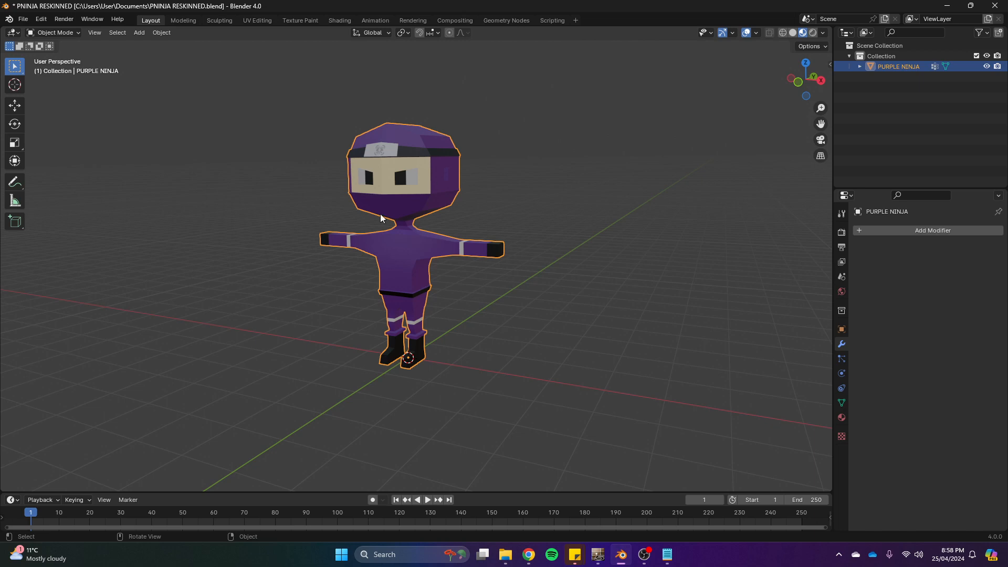
left_click(24, 24)
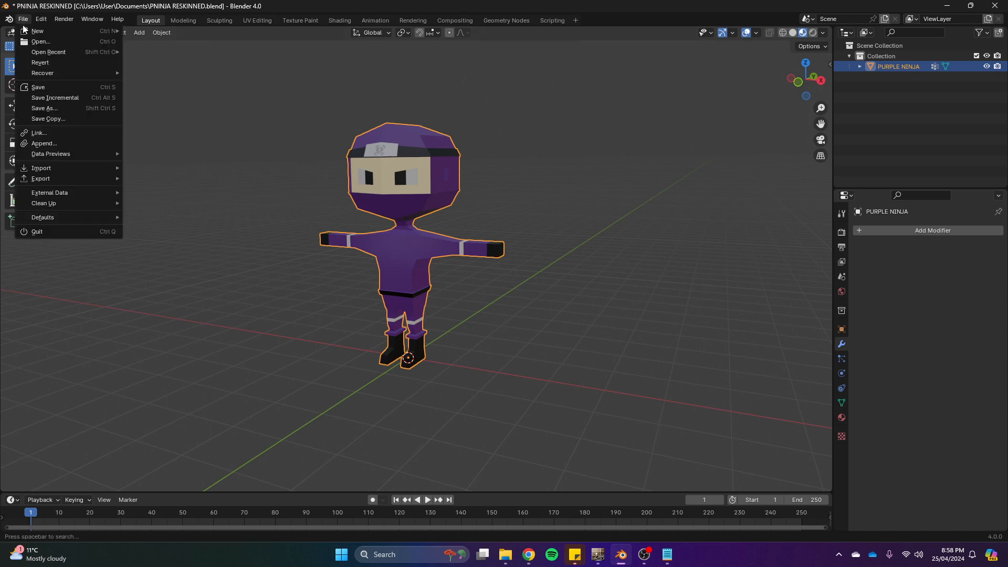
mouse_move(60, 181)
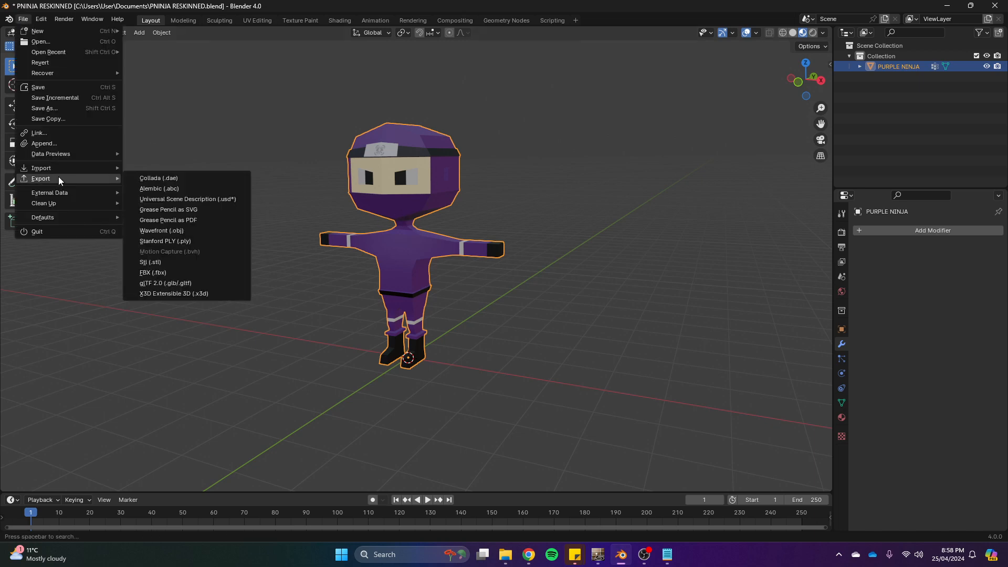
left_click(177, 274)
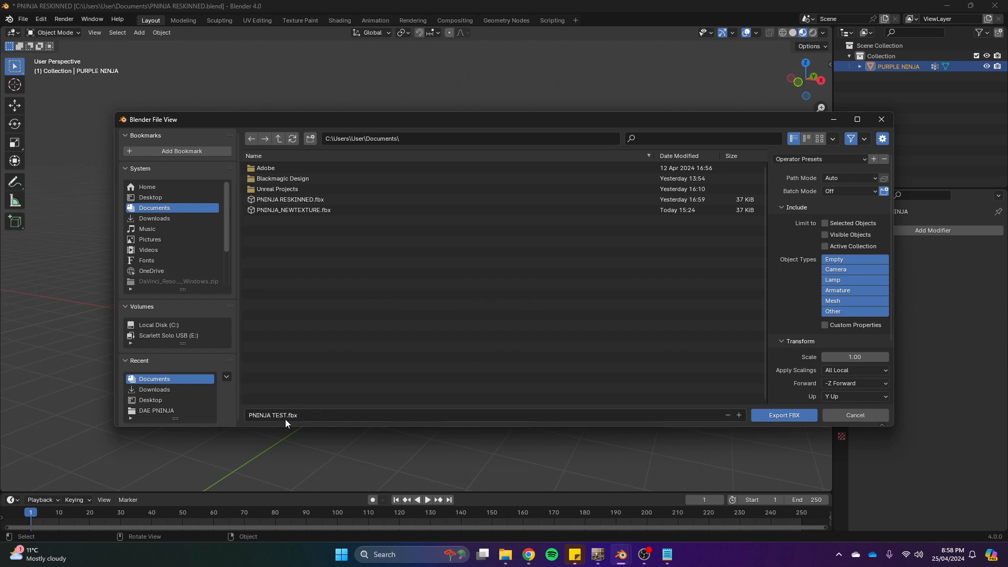
left_click(784, 415)
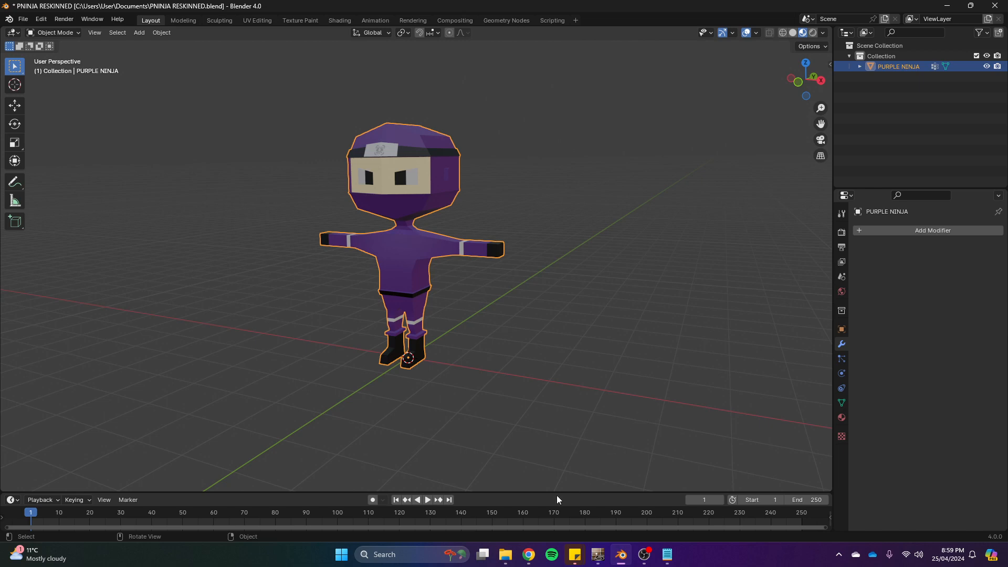
Switch to Mixamo, upload PNINJA TEST.fbx from the Documents folder as a new character and accept its front-facing orientation.
mouse_move(534, 555)
left_click(574, 512)
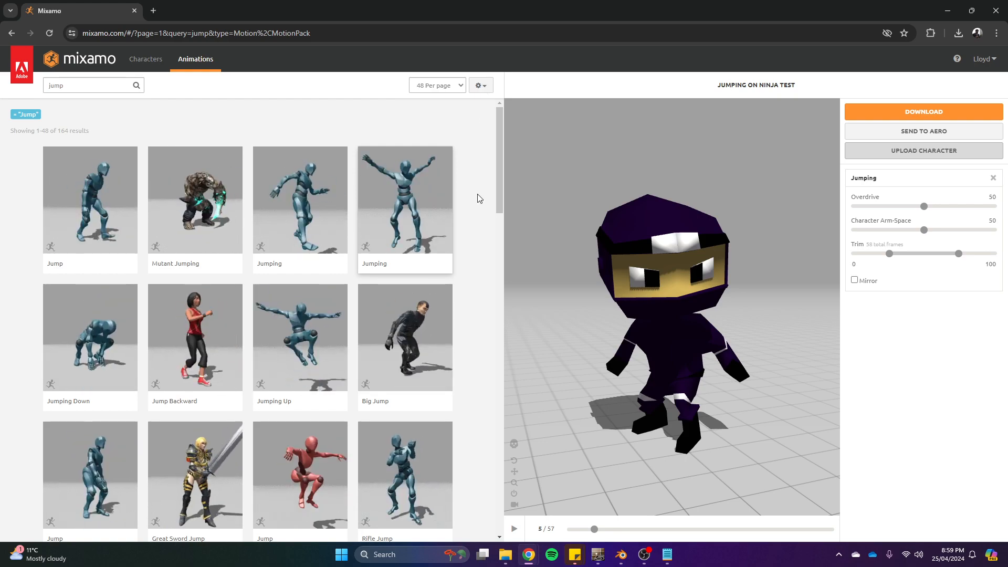
left_click(920, 152)
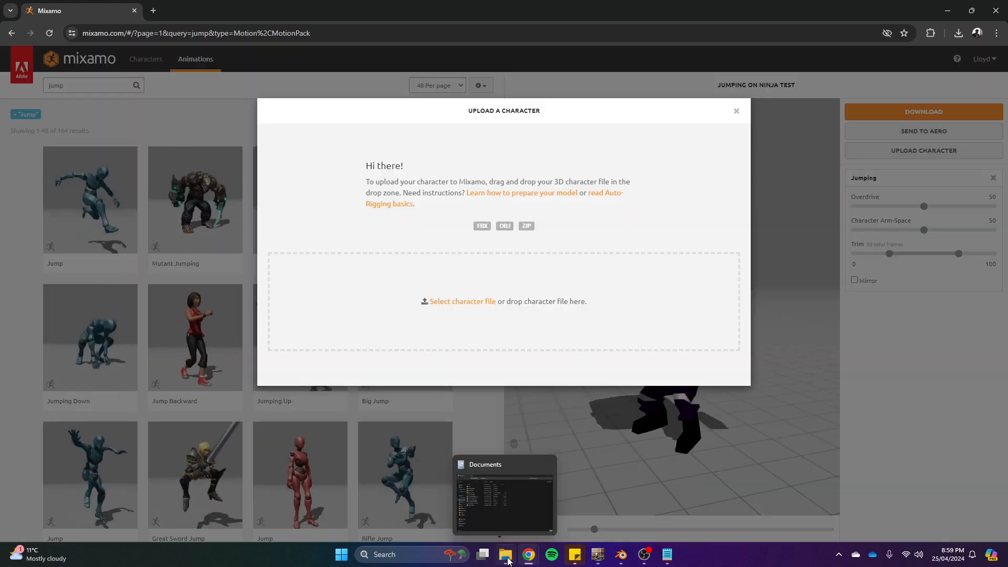
left_click(530, 494)
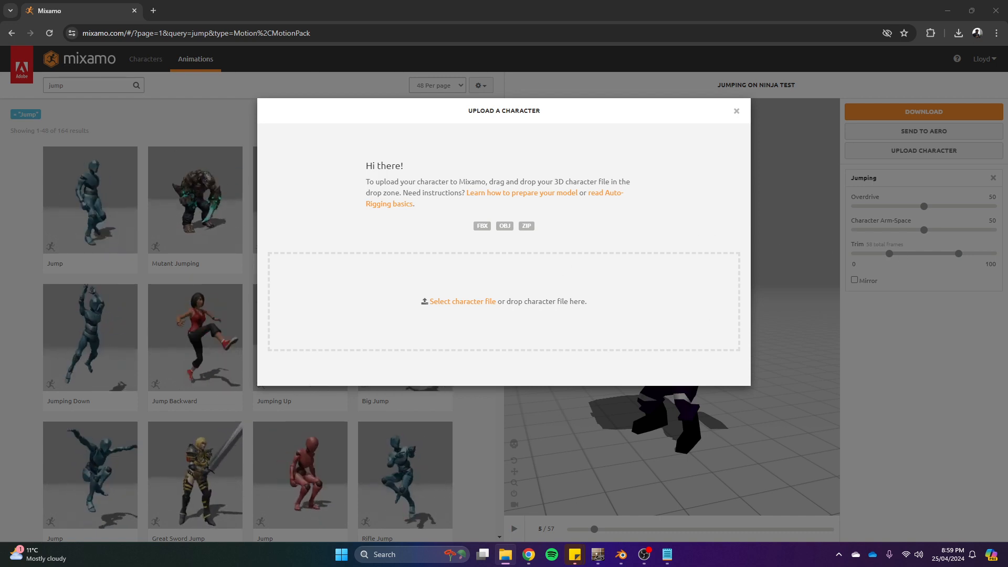
left_click_drag(788, 252, 497, 279)
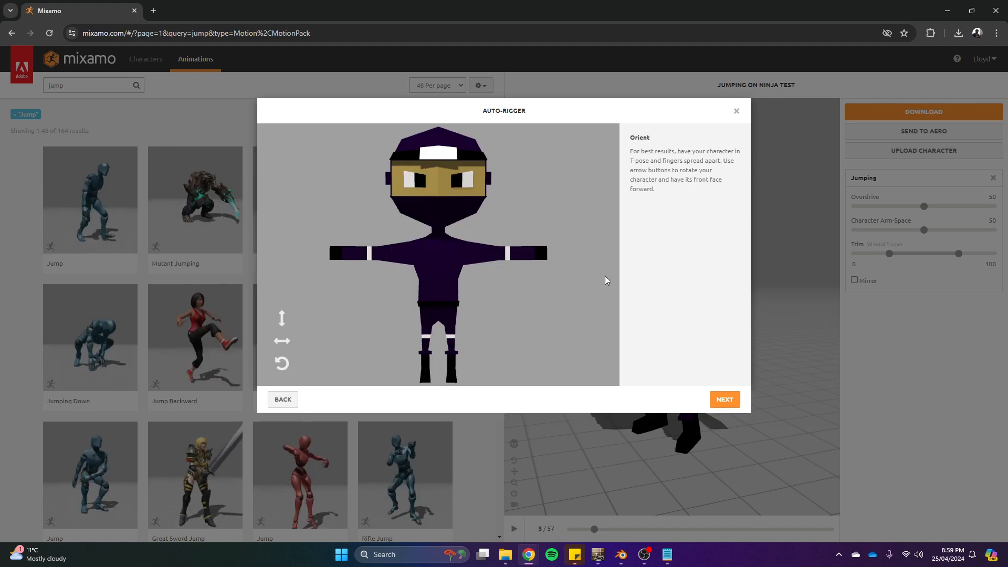
left_click(723, 401)
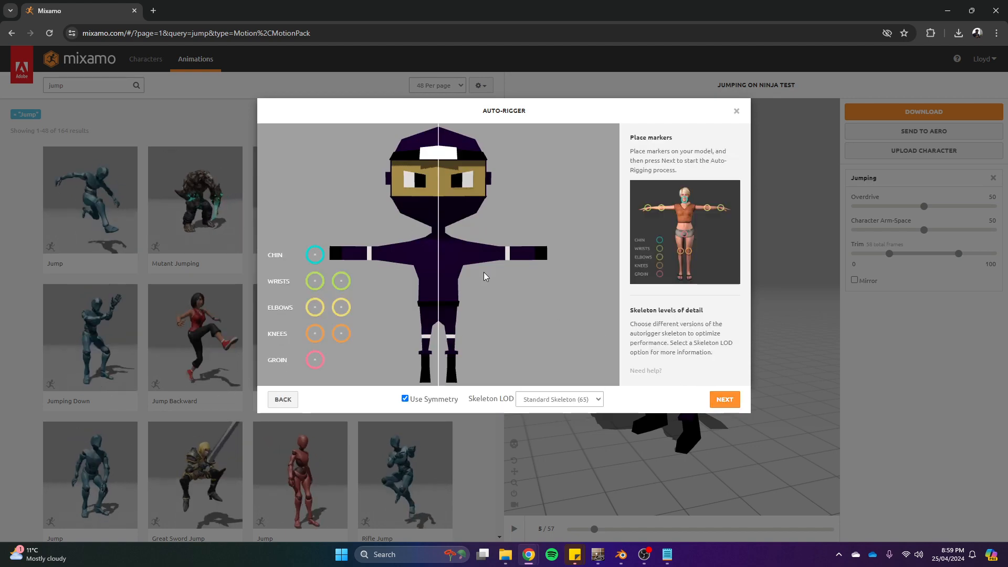
Place the auto-rigger markers: chin on lower face, wrists at the hands' edge, elbows on white arm bands, knees on white leg bands, groin between legs.
left_click_drag(315, 258, 380, 242)
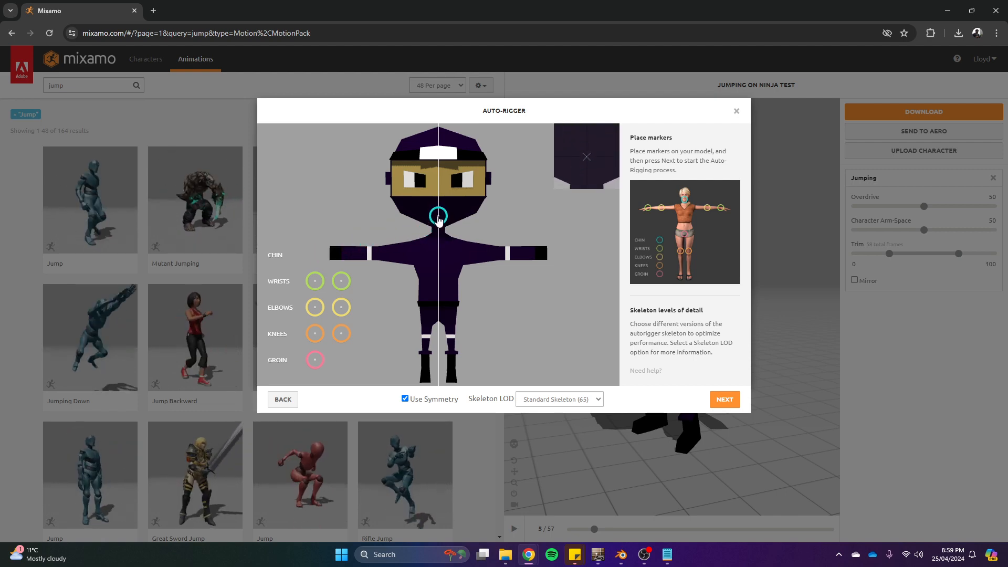
left_click_drag(438, 220, 438, 220)
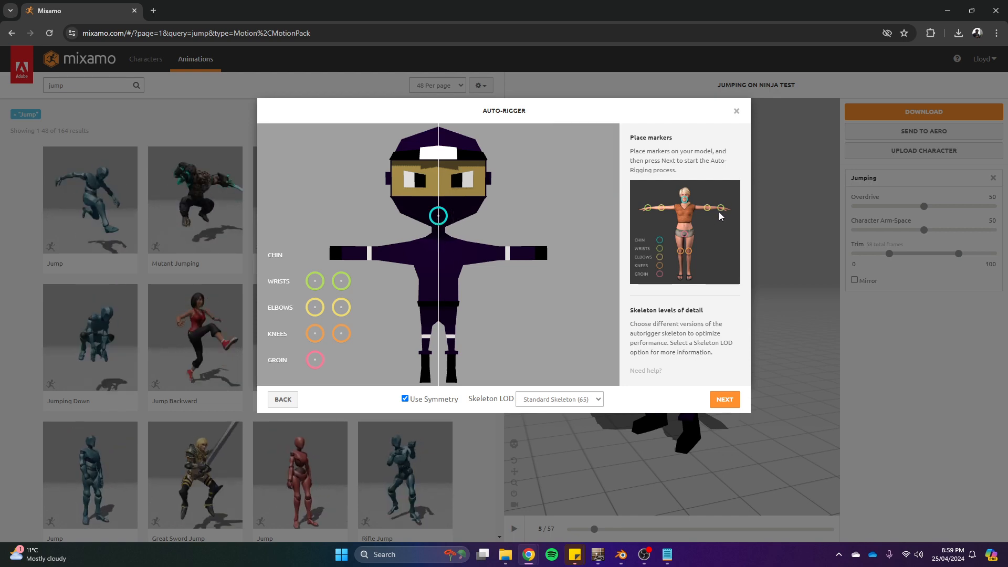
mouse_move(342, 281)
left_mouse_down()
mouse_move(457, 257)
mouse_move(511, 267)
left_mouse_up()
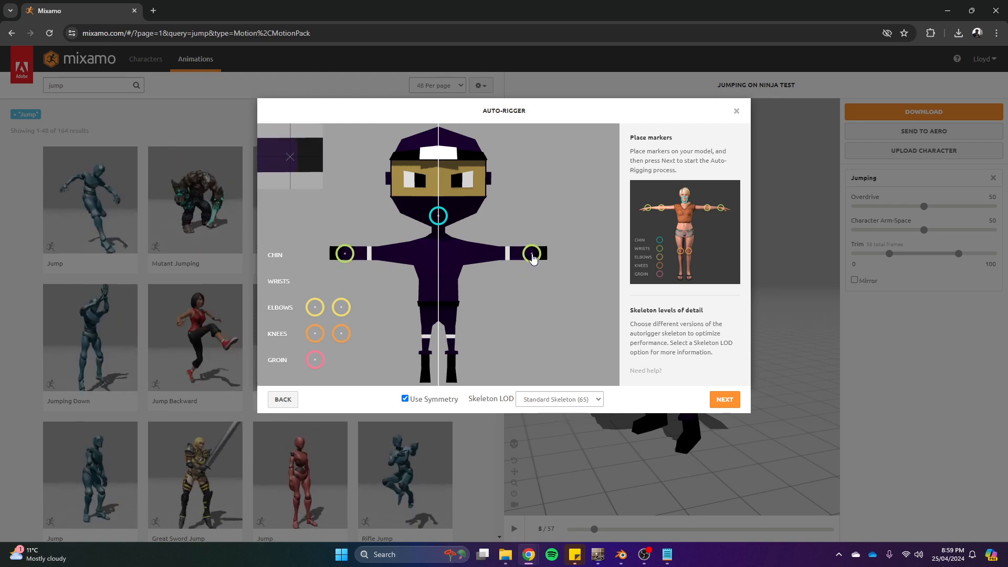
left_click_drag(532, 257, 532, 258)
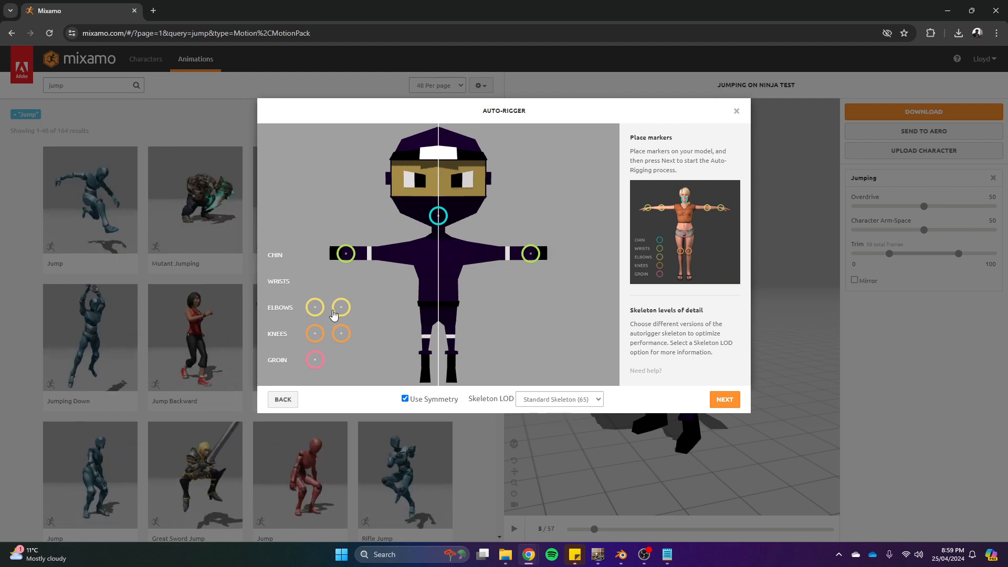
left_click_drag(334, 314, 510, 258)
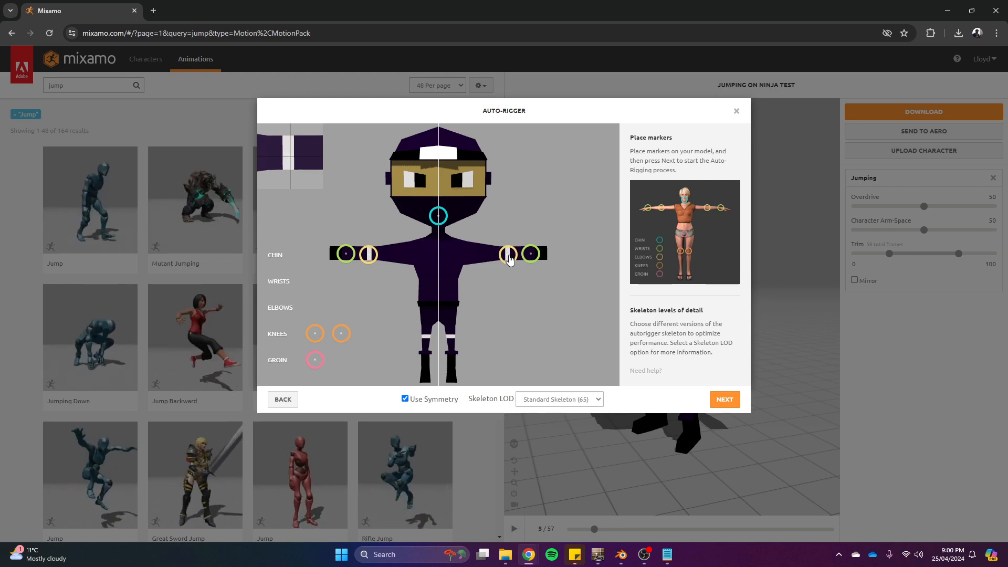
left_click_drag(508, 256, 508, 256)
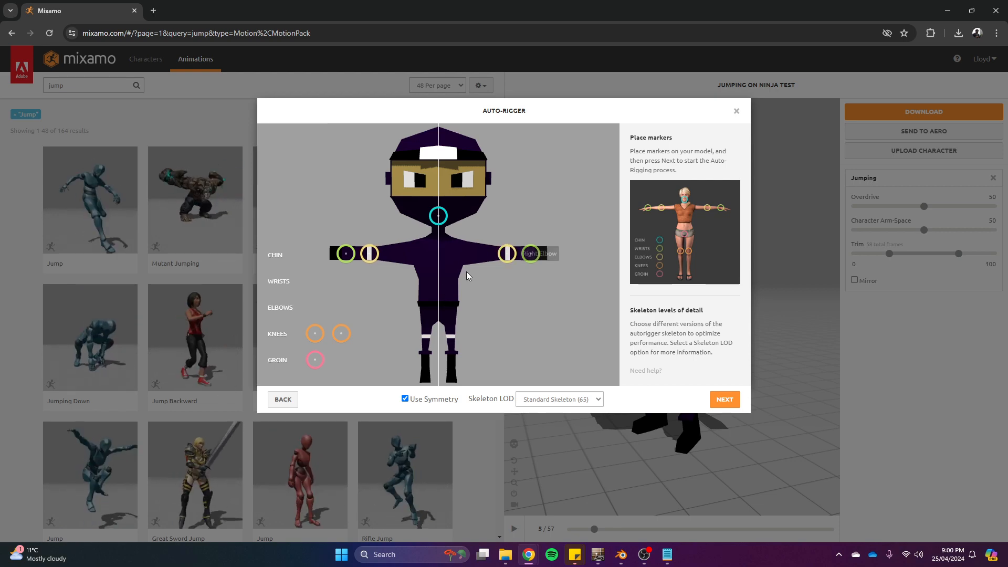
left_click_drag(350, 340, 451, 339)
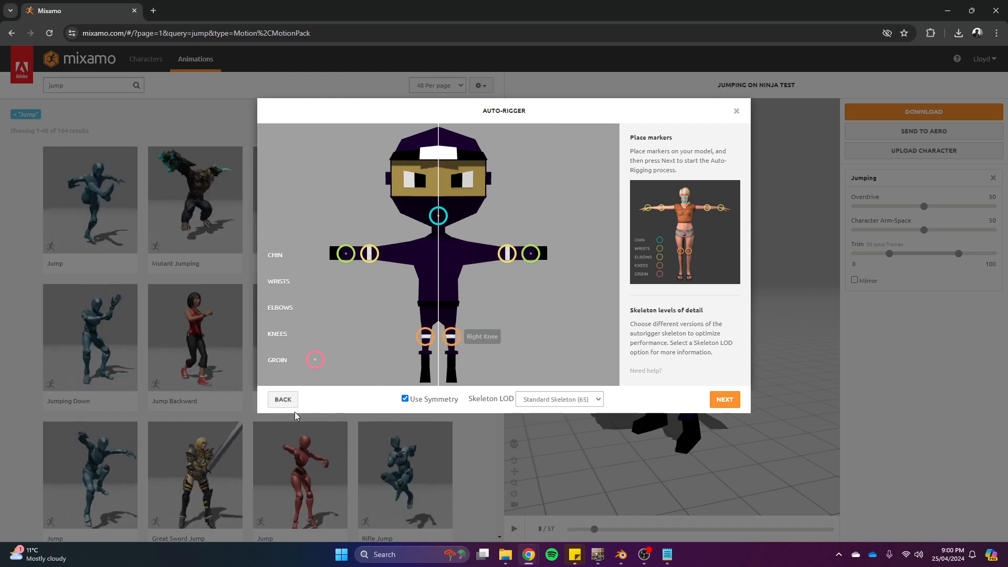
mouse_move(315, 360)
left_mouse_down()
mouse_move(446, 315)
mouse_move(438, 318)
left_mouse_up()
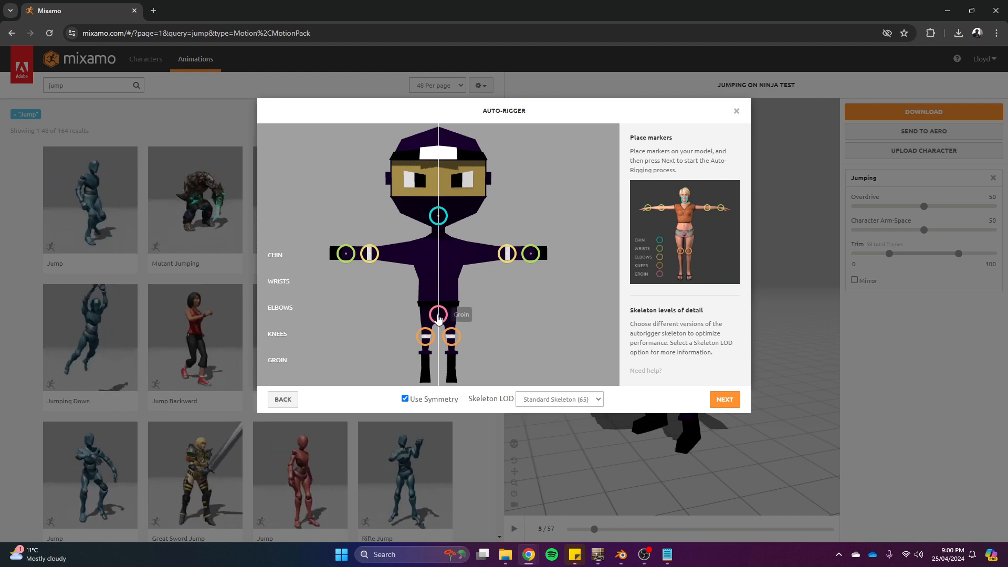
Run the auto-rigging with symmetry and the Standard Skeleton (65), and accept the rigged ninja as the current character.
left_click(724, 402)
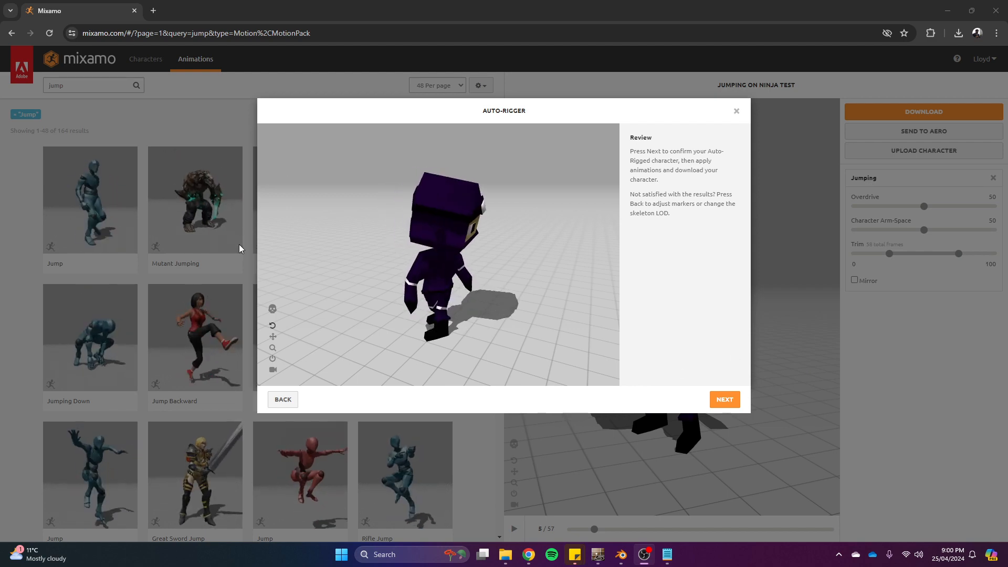
left_click(728, 405)
left_click(725, 401)
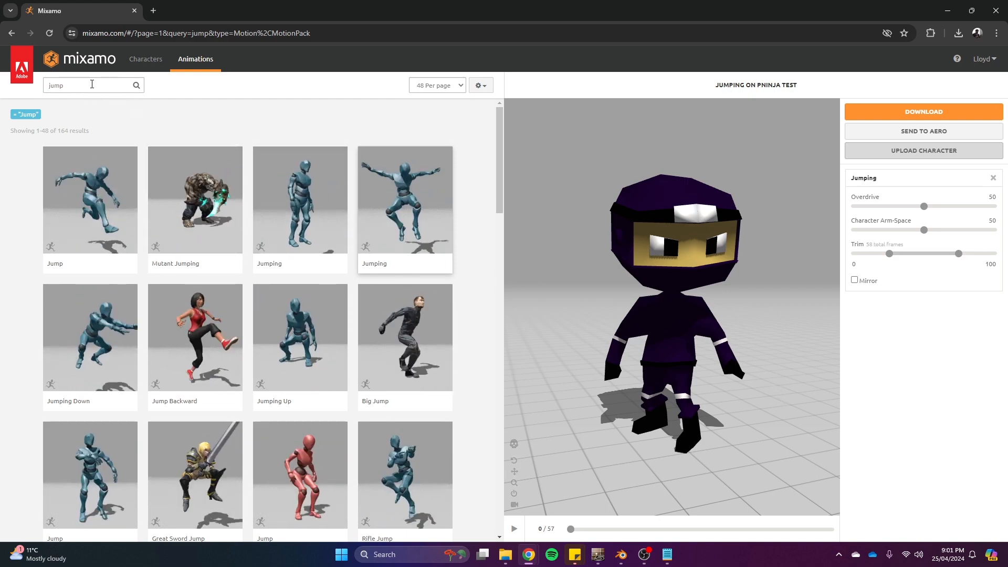
Search the animations for "idle" and apply Happy Idle to the ninja character.
double_click(58, 87)
type("idle")
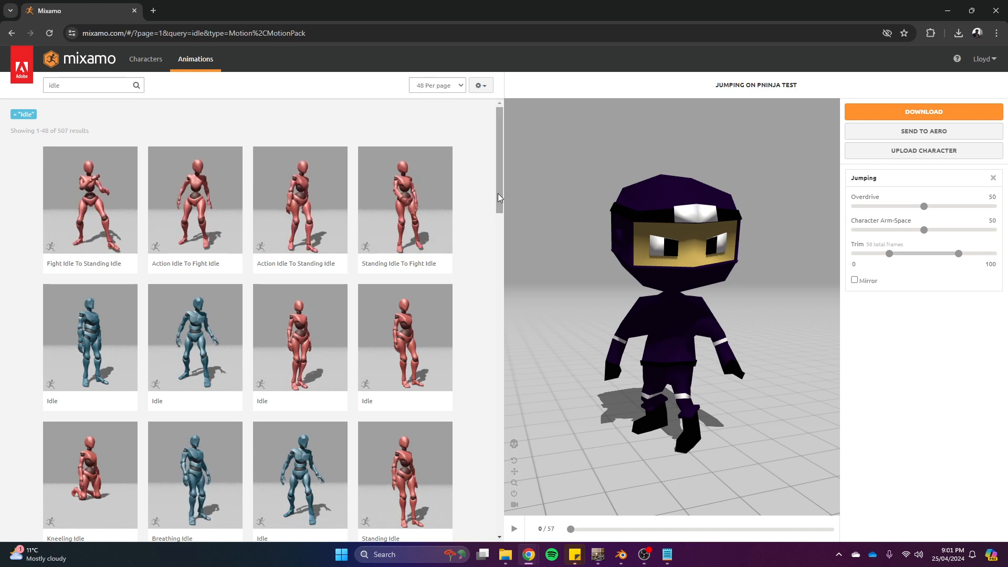
left_click_drag(499, 195, 494, 243)
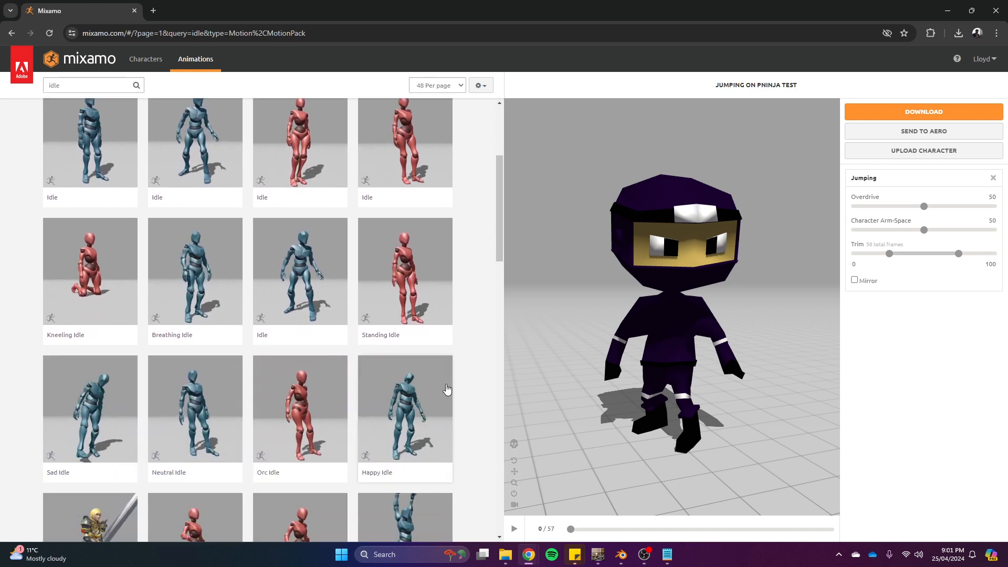
left_click(409, 419)
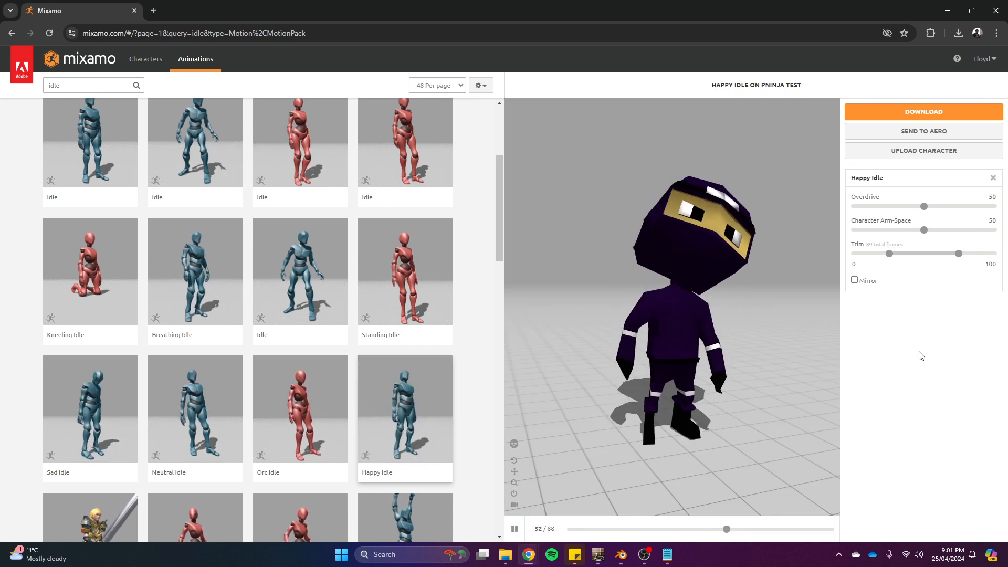
Download the Happy Idle animation as FBX Binary With Skin at 30 frames per second without keyframe reduction.
left_click(924, 112)
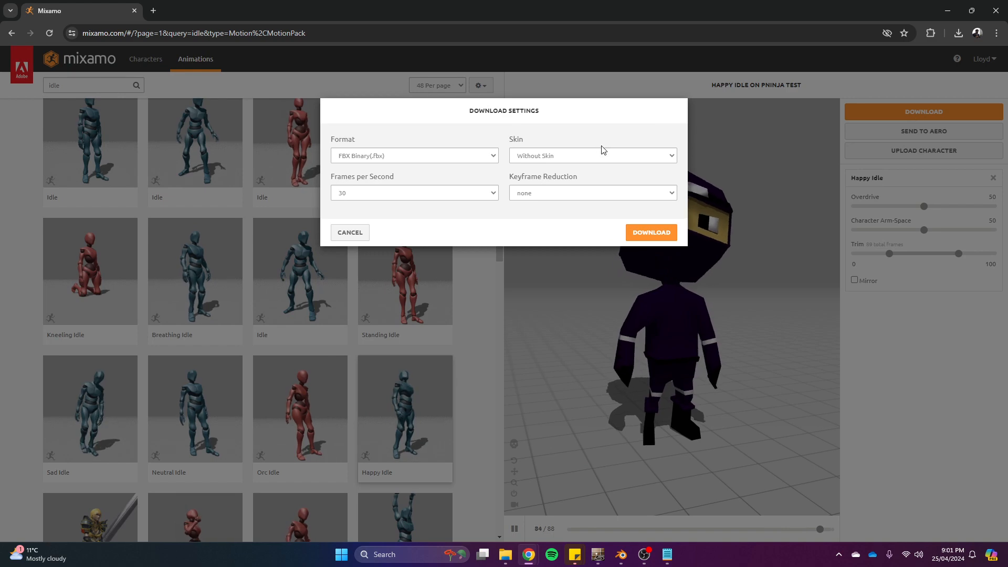
left_click(625, 157)
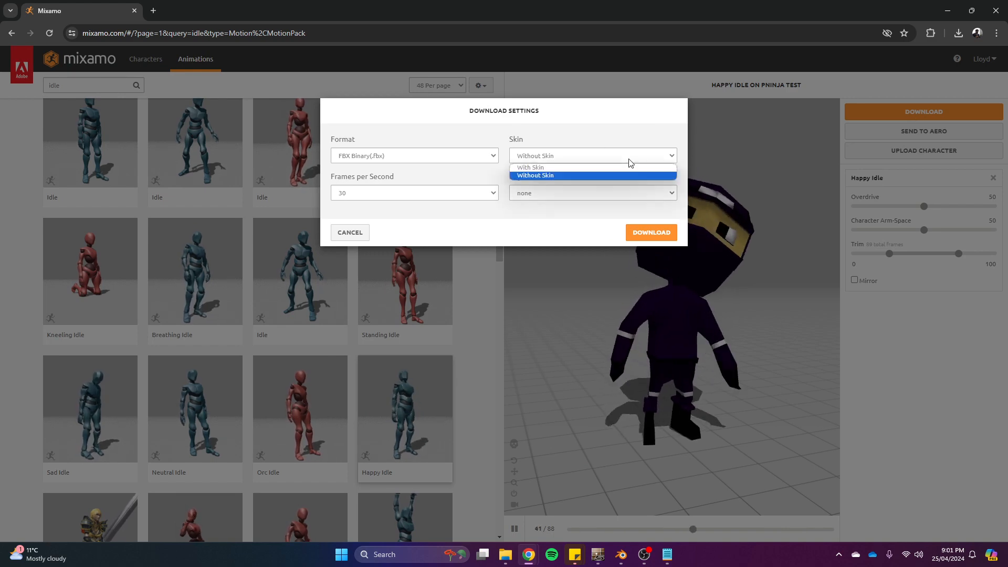
left_click(570, 167)
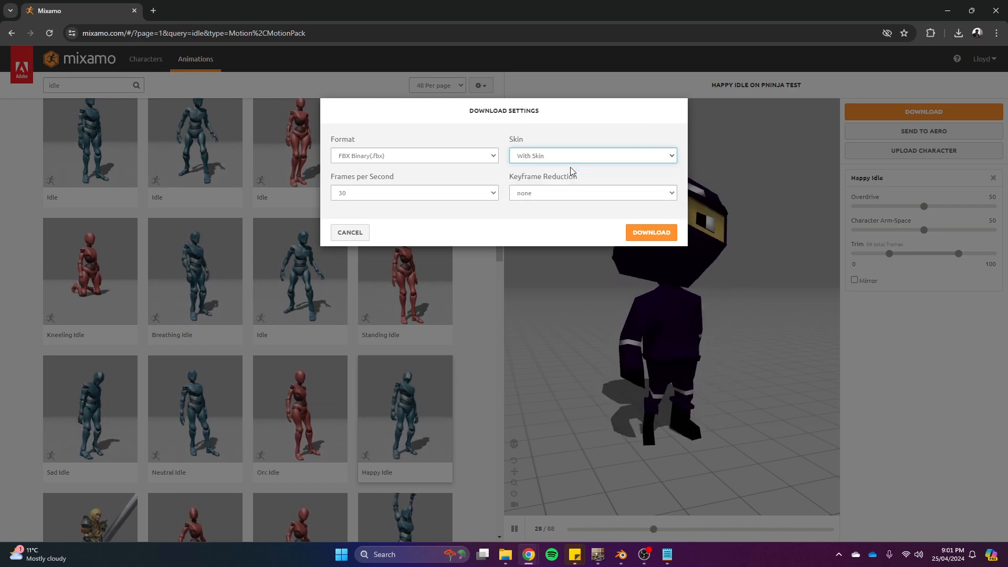
left_click(652, 234)
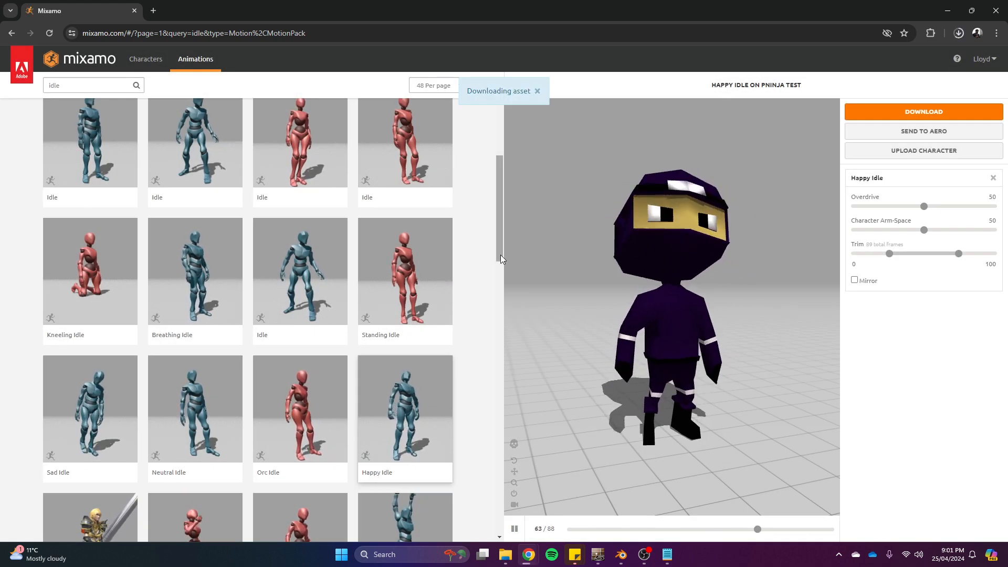
Search the animations for "walk", apply Crouched Walking to the ninja and enable In Place.
left_click_drag(500, 254, 509, 187)
double_click(52, 86)
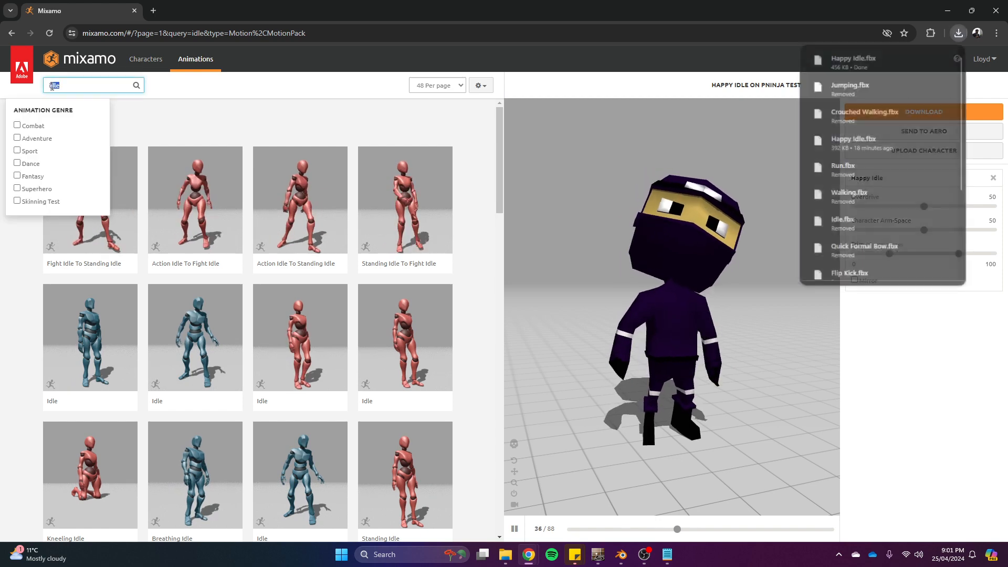
type("walk")
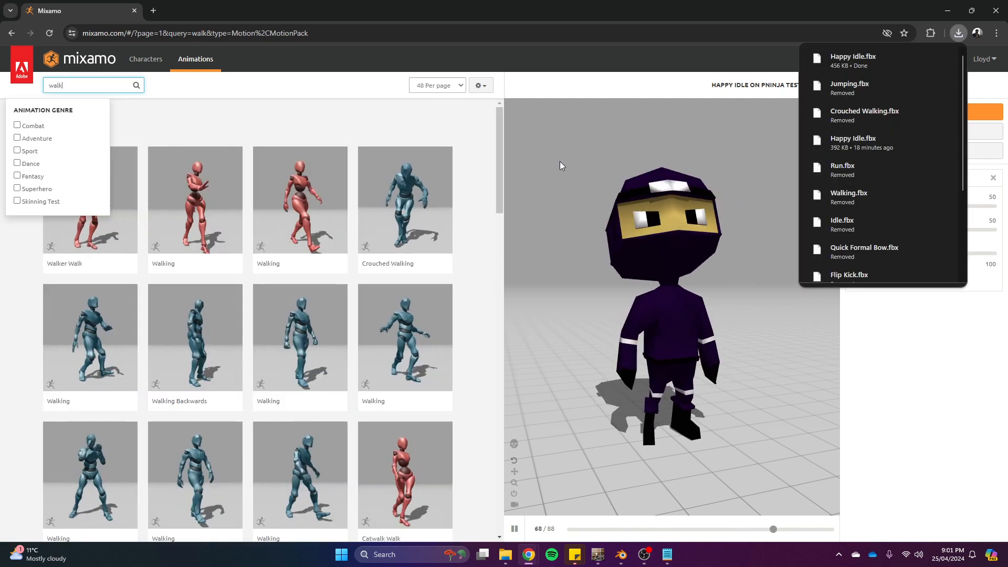
left_click_drag(496, 125, 500, 131)
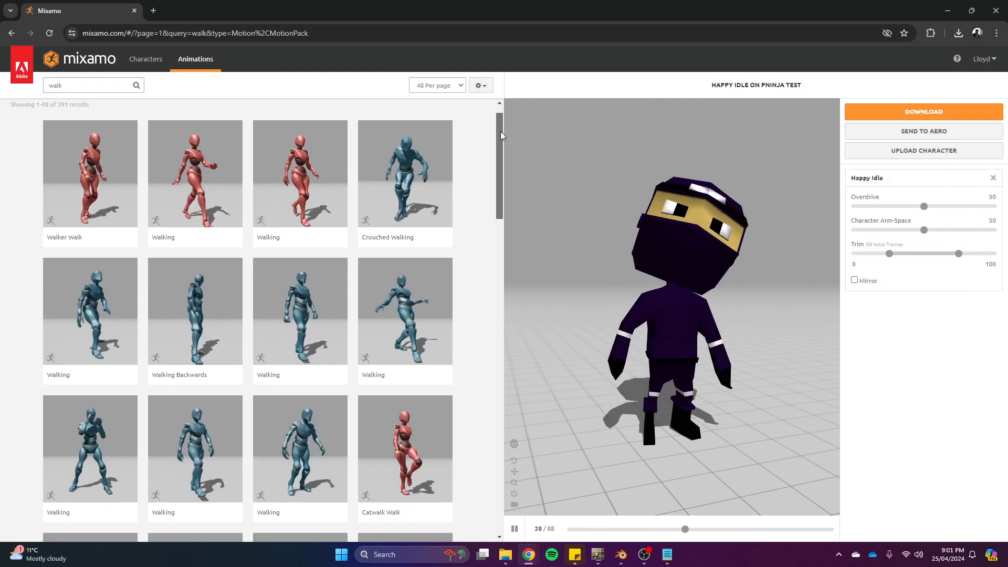
left_click(415, 180)
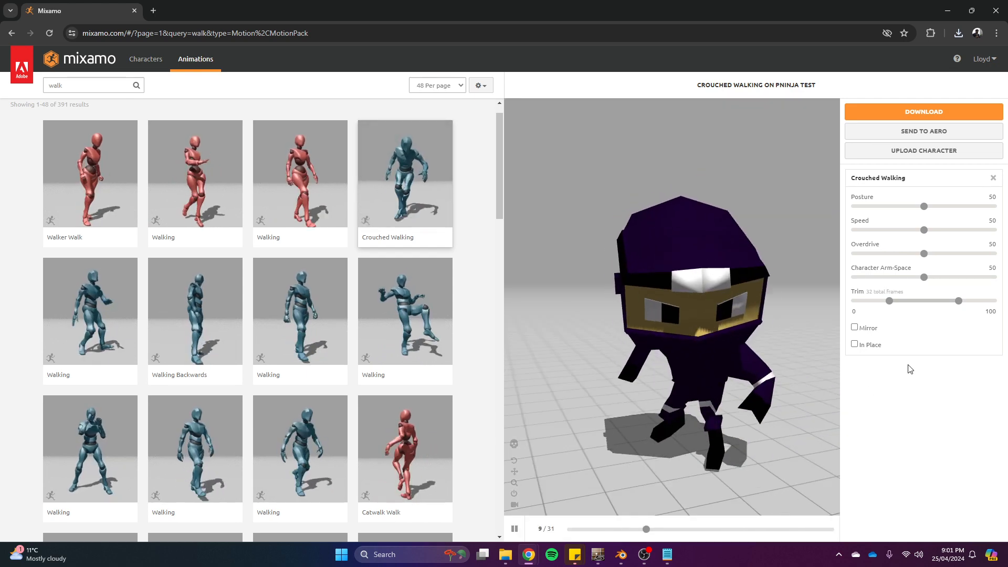
left_click(854, 344)
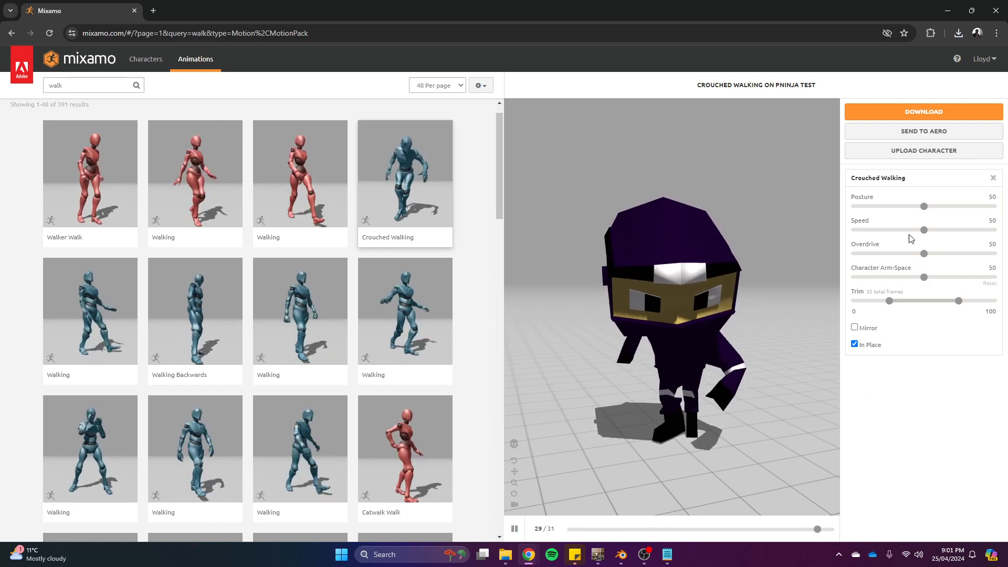
Download the Crouched Walking animation as FBX Binary Without Skin at 30 frames per second without keyframe reduction.
left_click(918, 116)
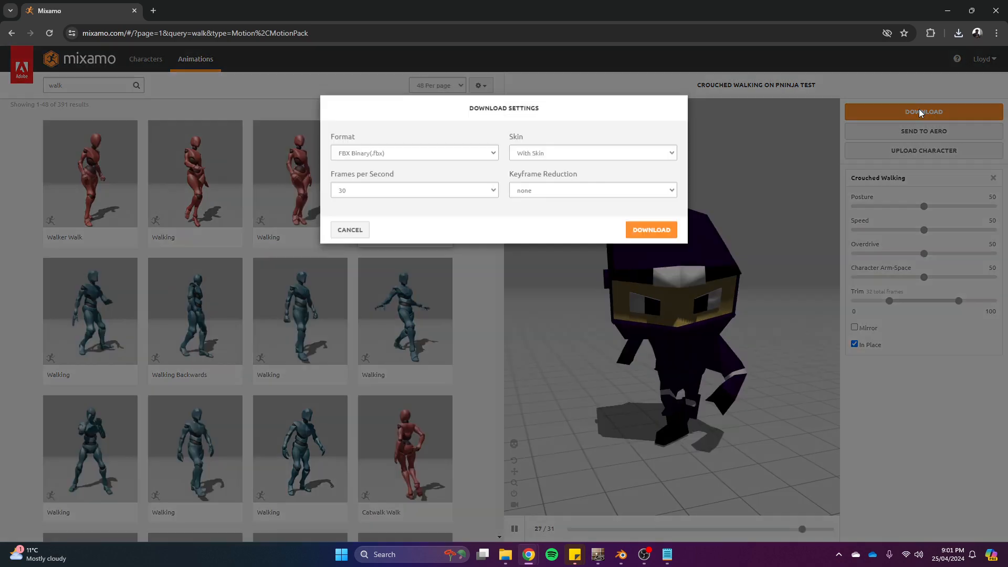
left_click(606, 156)
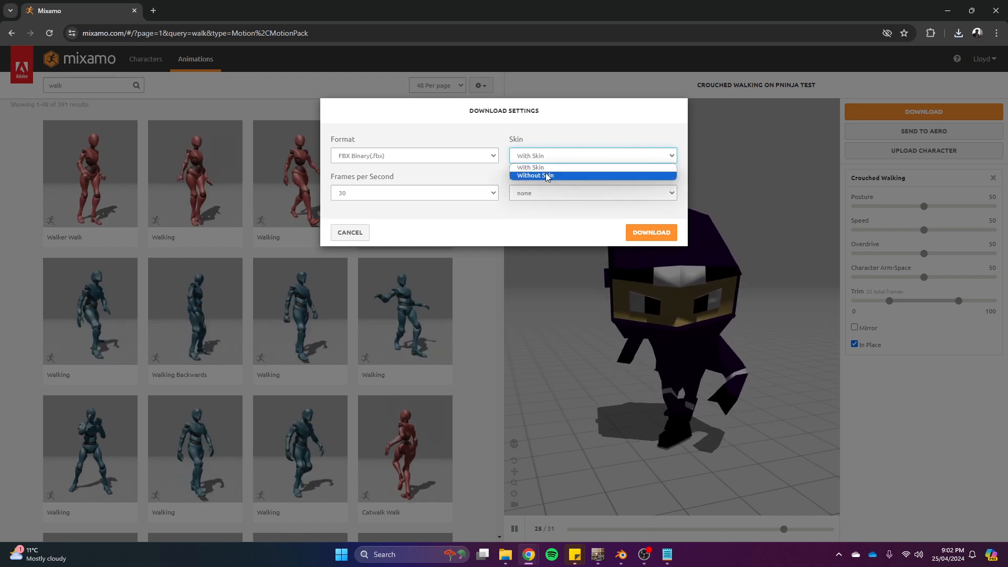
left_click(546, 172)
left_click(651, 232)
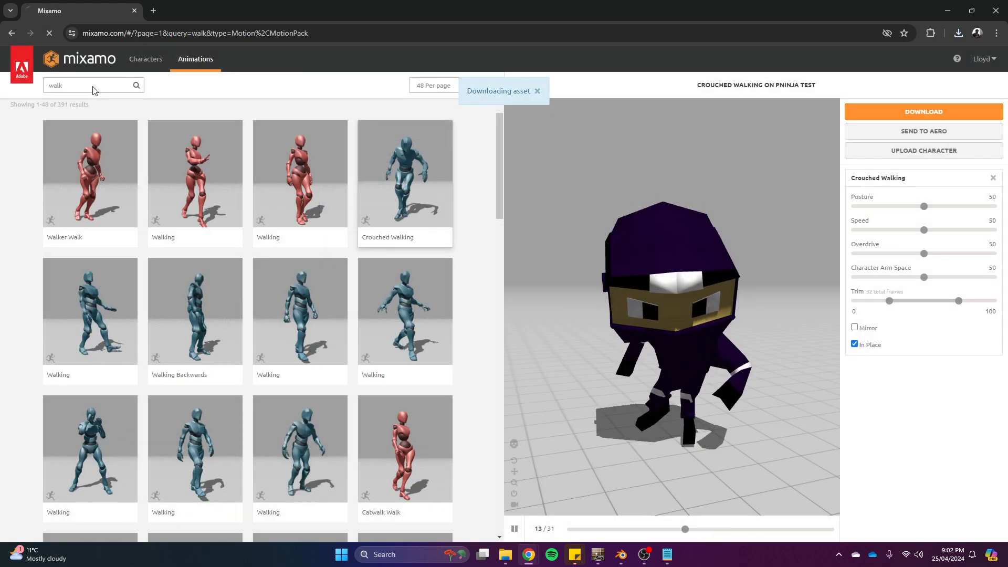
Replace the animation search term with "jump".
left_click(92, 86)
key("BackSpace")
key("BackSpace")
key("BackSpace")
key("BackSpace")
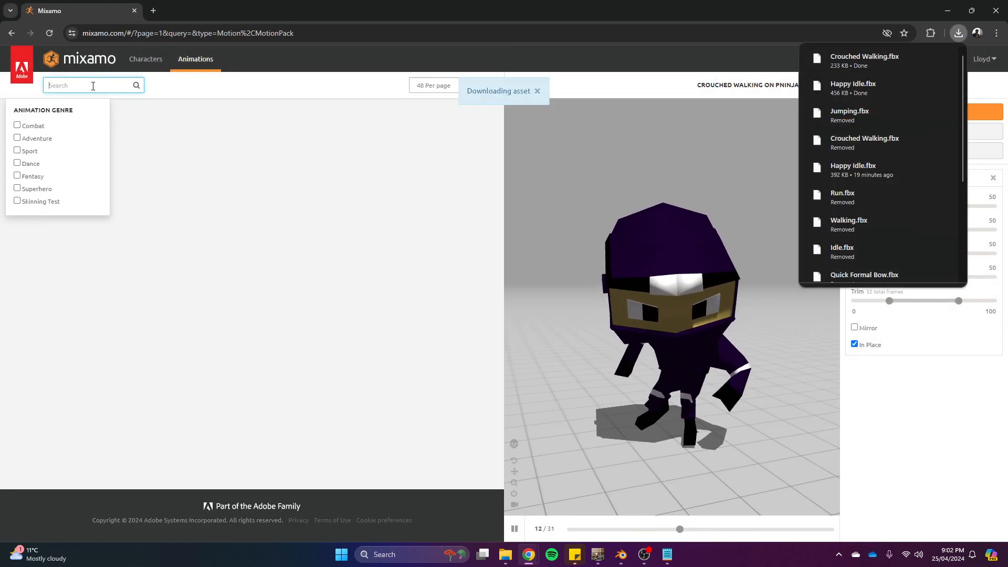
type("jump")
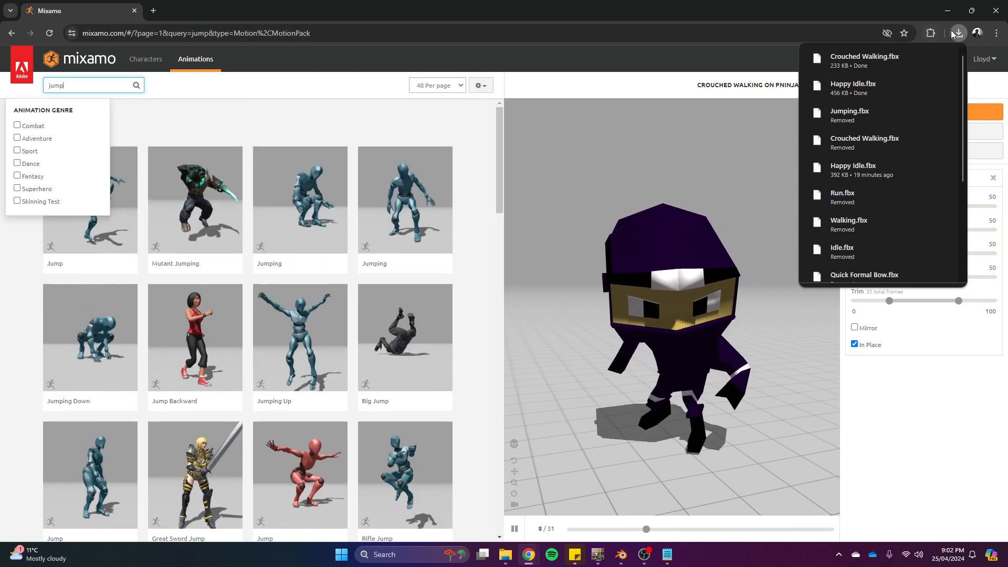
Apply the fourth search result, Jumping, to the ninja and download it as FBX Binary Without Skin at 30 frames per second.
left_click(777, 114)
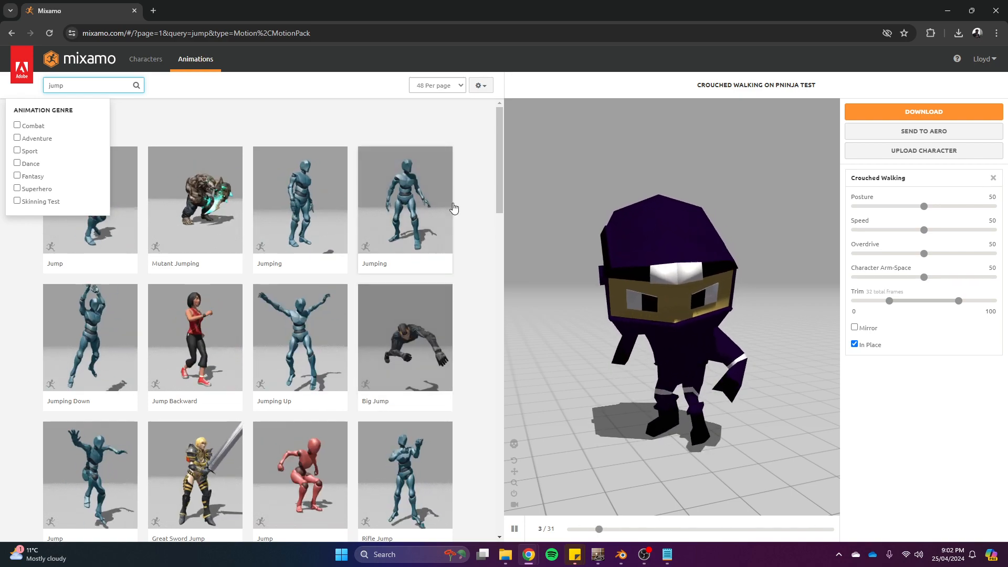
left_click_drag(498, 166, 497, 174)
left_click(401, 171)
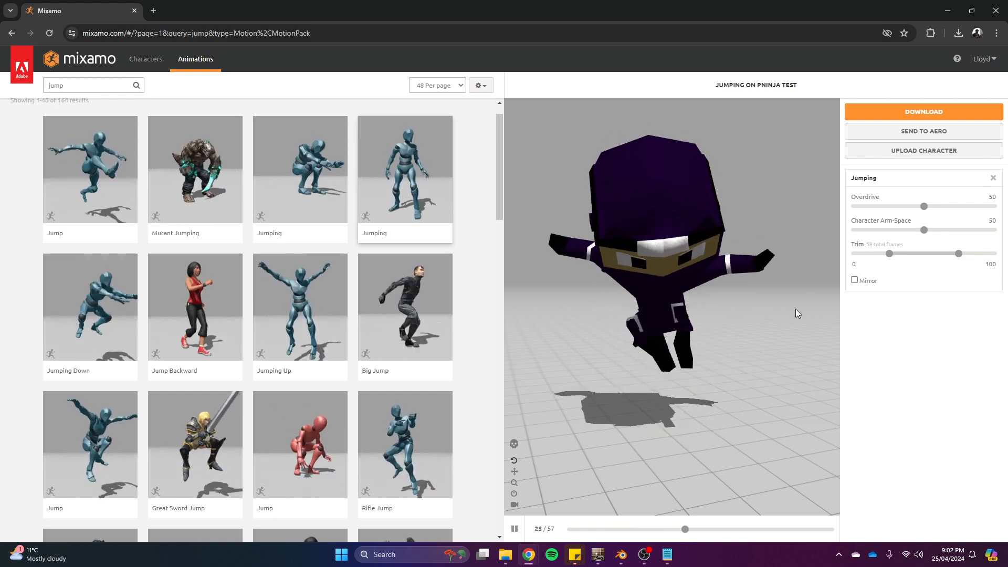
left_click(928, 109)
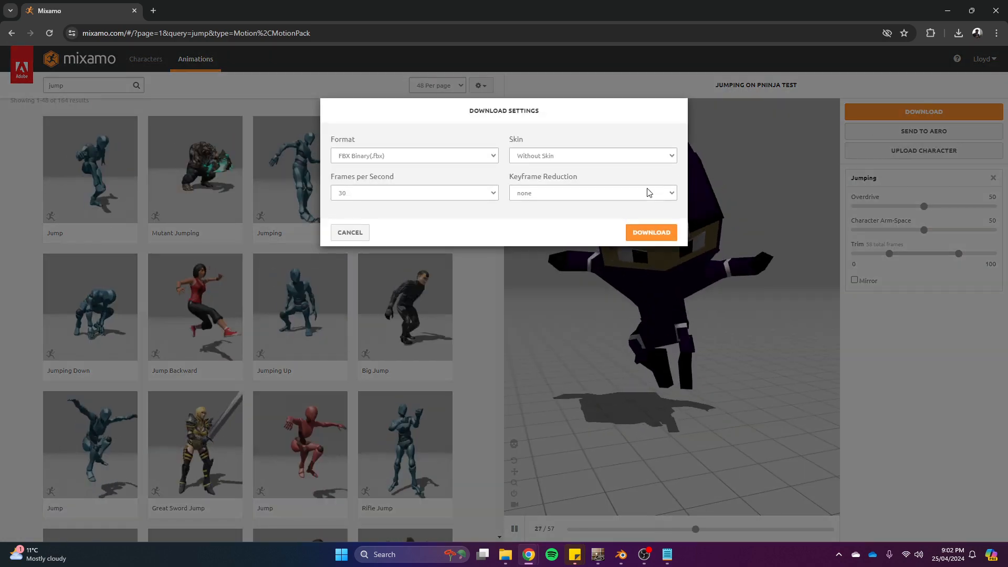
left_click(660, 237)
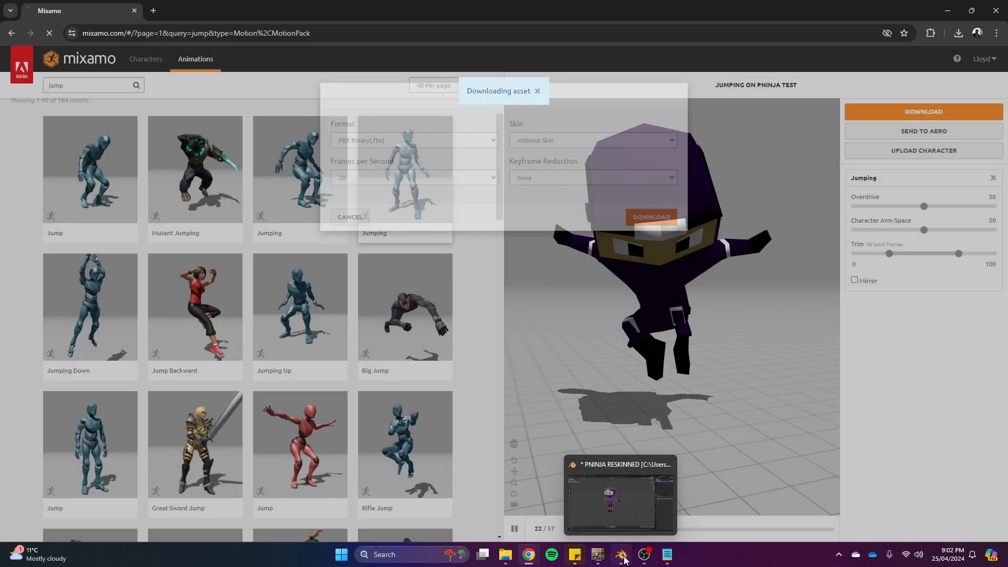
Switch to Blender and start a new default scene without saving the changes to PNINJA RESKINNED.blend.
left_click(624, 557)
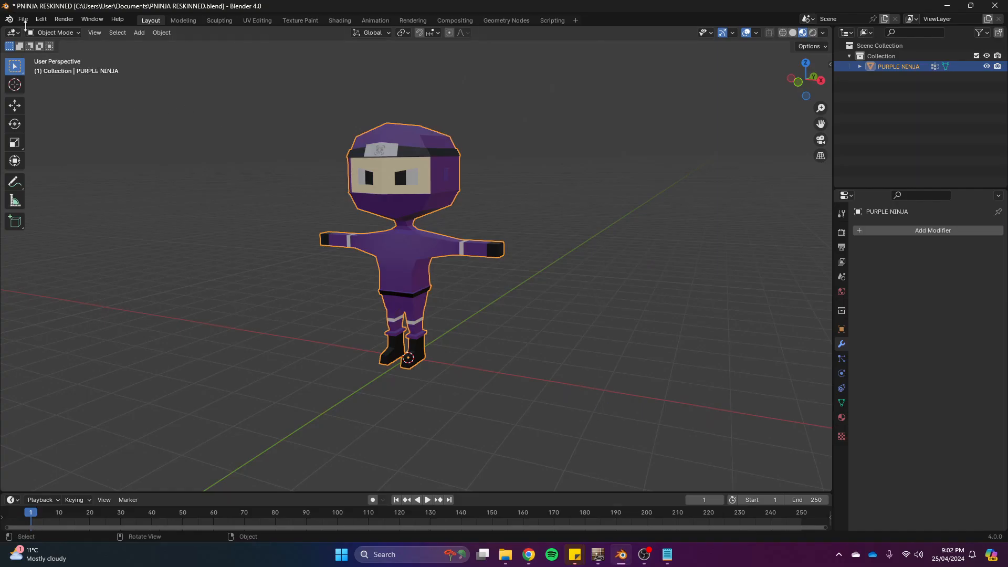
left_click(23, 19)
mouse_move(35, 31)
left_click(140, 31)
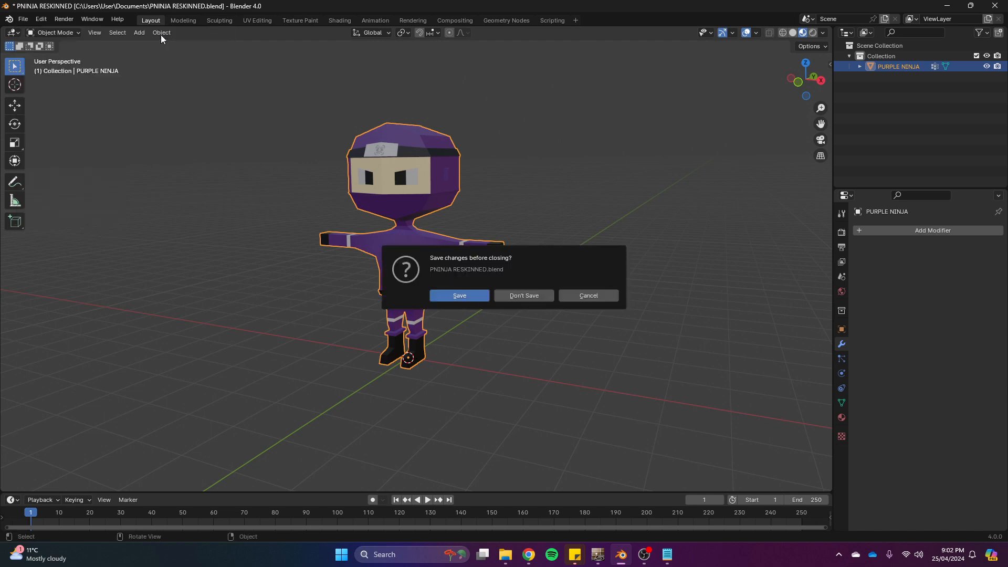
left_click(546, 298)
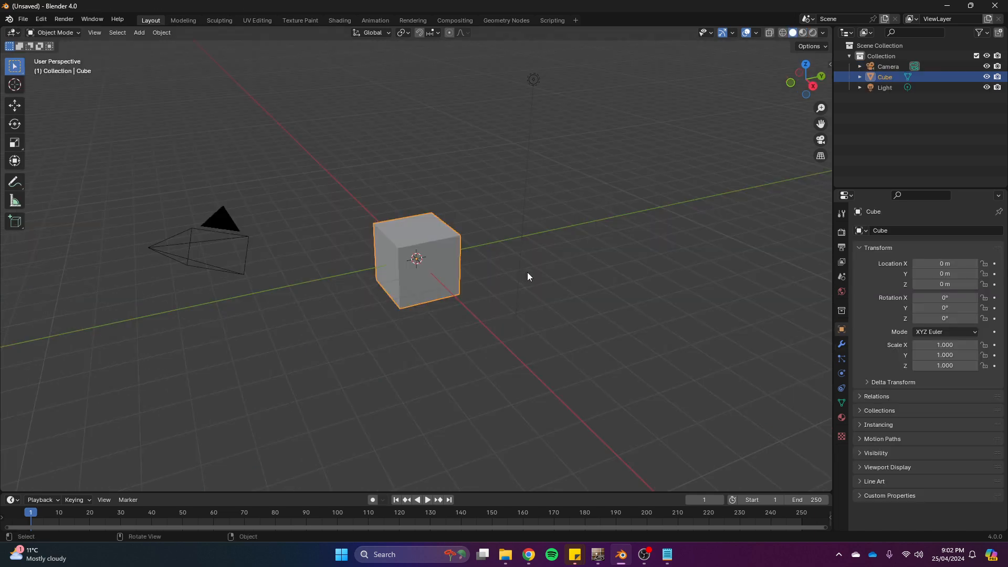
Delete the default camera, cube and light from the new scene.
left_click(599, 260)
key("a")
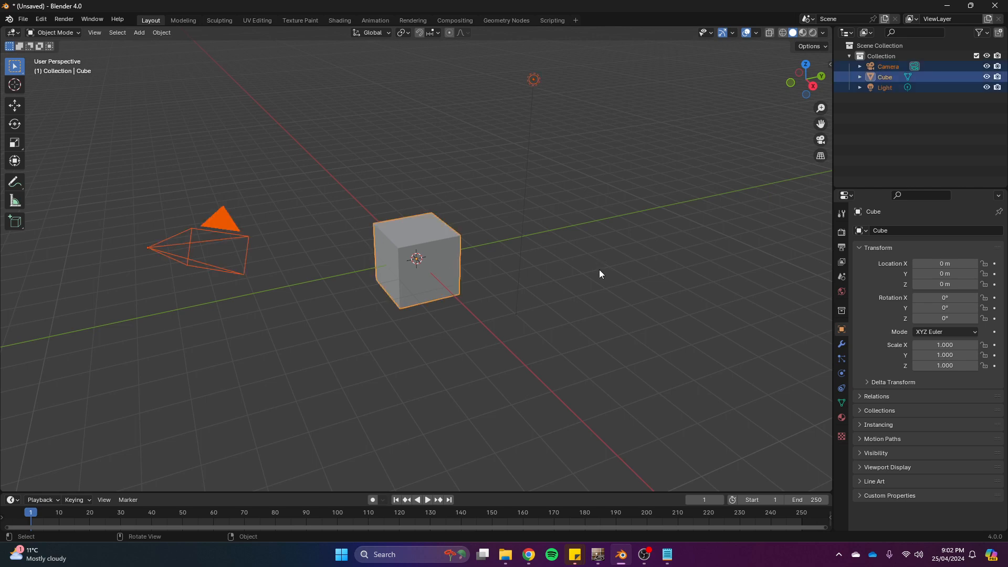
middle_click_drag(600, 271, 633, 292)
key("Delete")
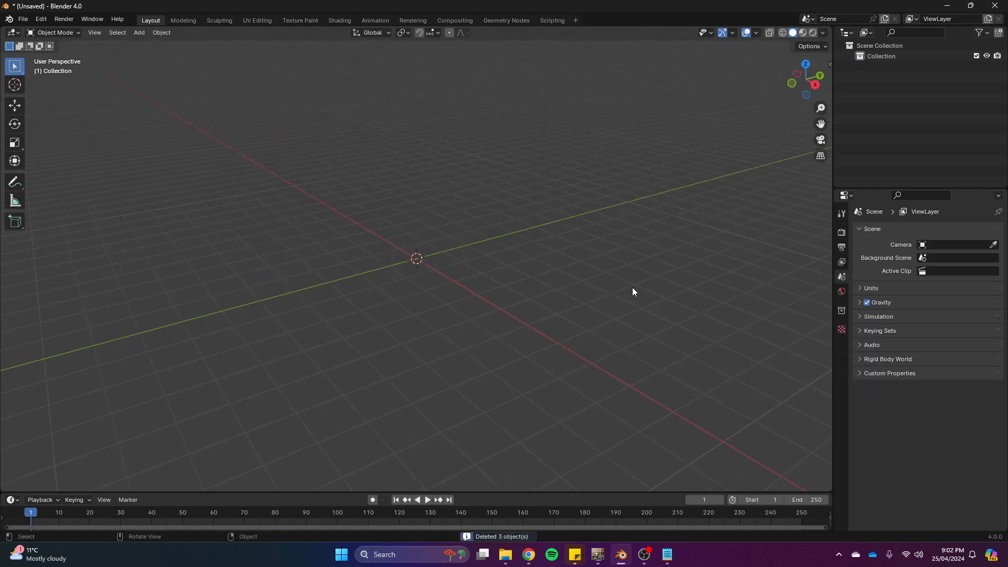
middle_click_drag(585, 402, 623, 313)
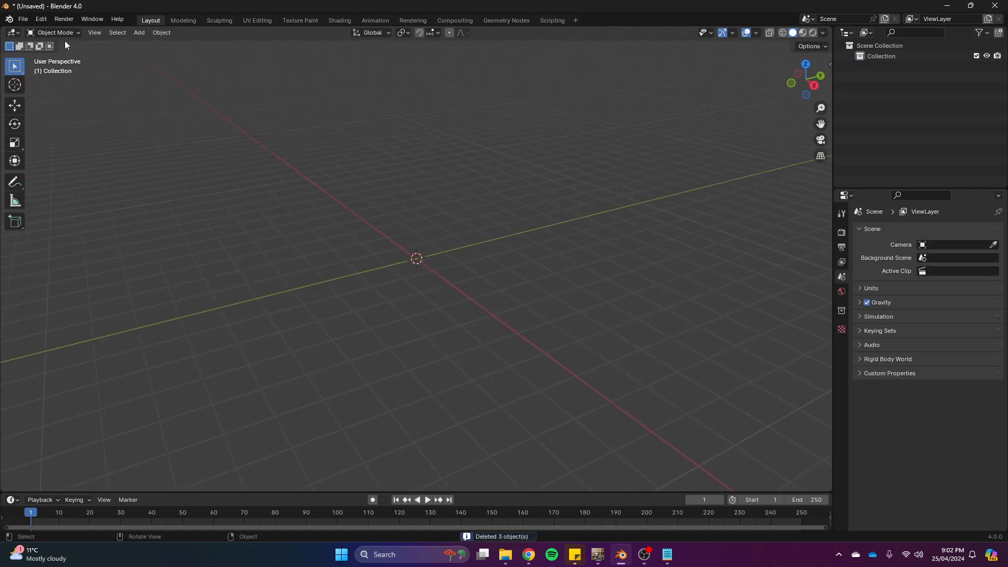
Import Happy Idle.fbx from the Downloads folder as FBX with the default import options.
left_click(24, 20)
mouse_move(103, 167)
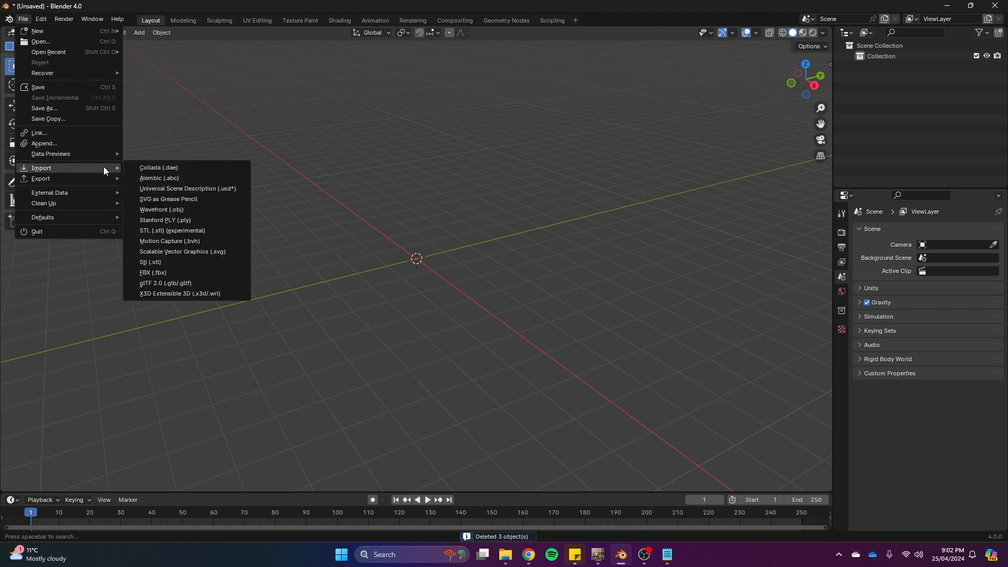
left_click(192, 272)
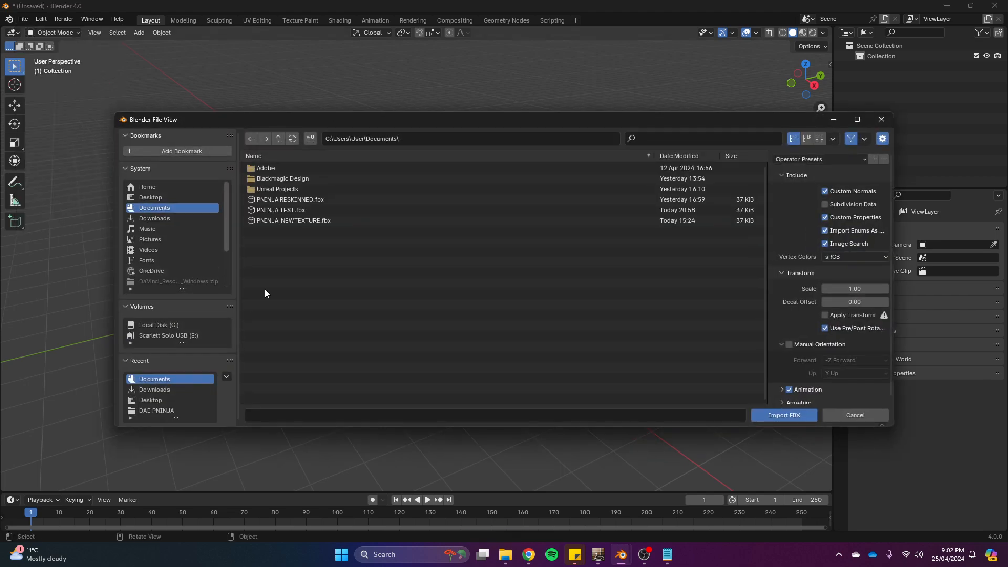
left_click(184, 217)
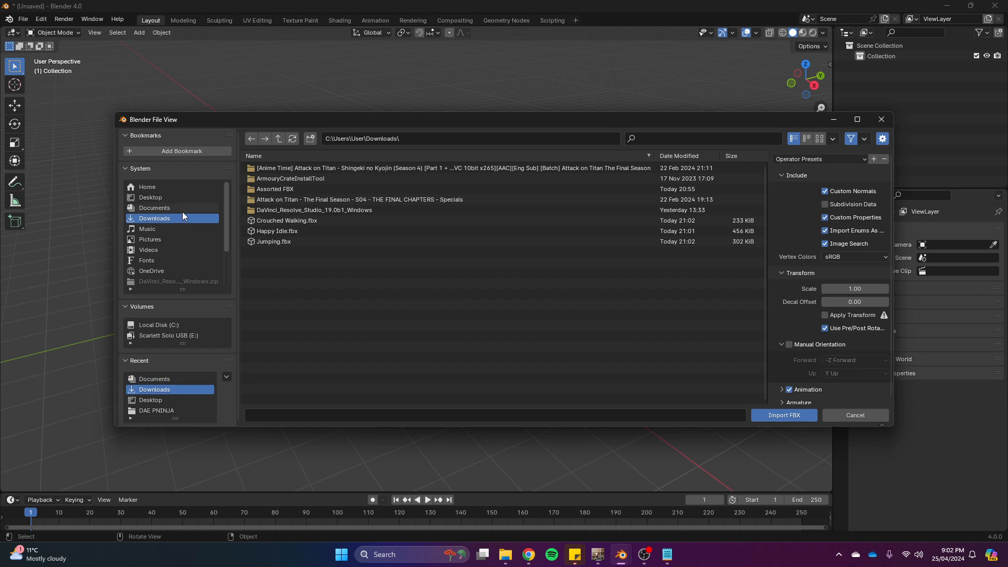
double_click(288, 232)
middle_click_drag(473, 352, 528, 342)
scroll(545, 371, "up", 2)
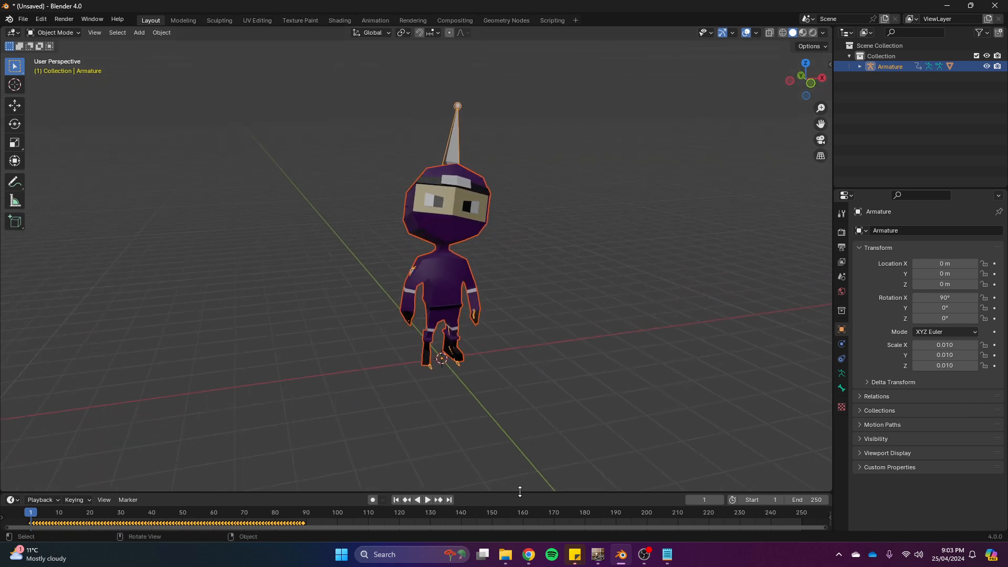
Enlarge the timeline area and split the 3D viewport horizontally, leaving a narrow second area just above the timeline.
left_click_drag(520, 492, 527, 461)
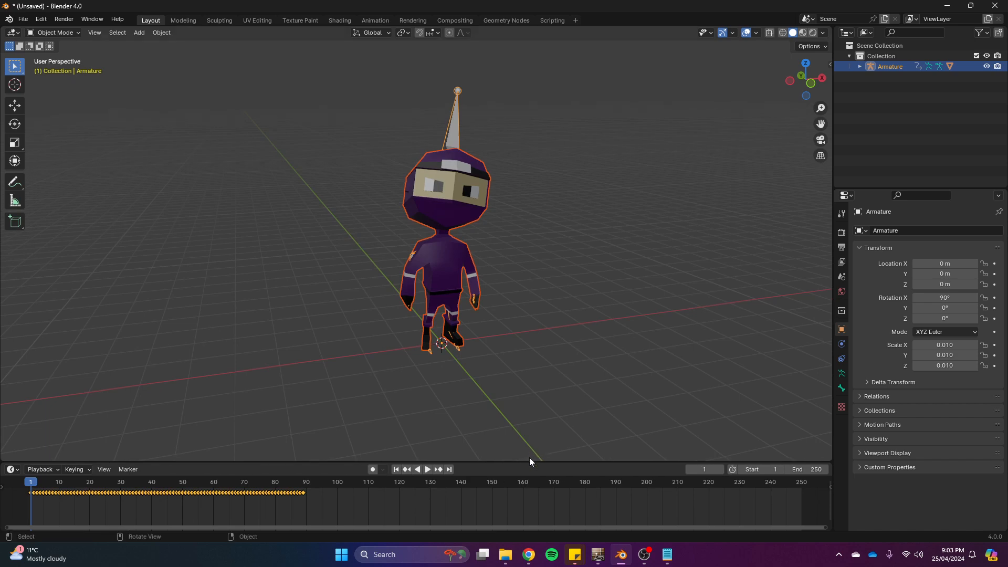
right_click(531, 462)
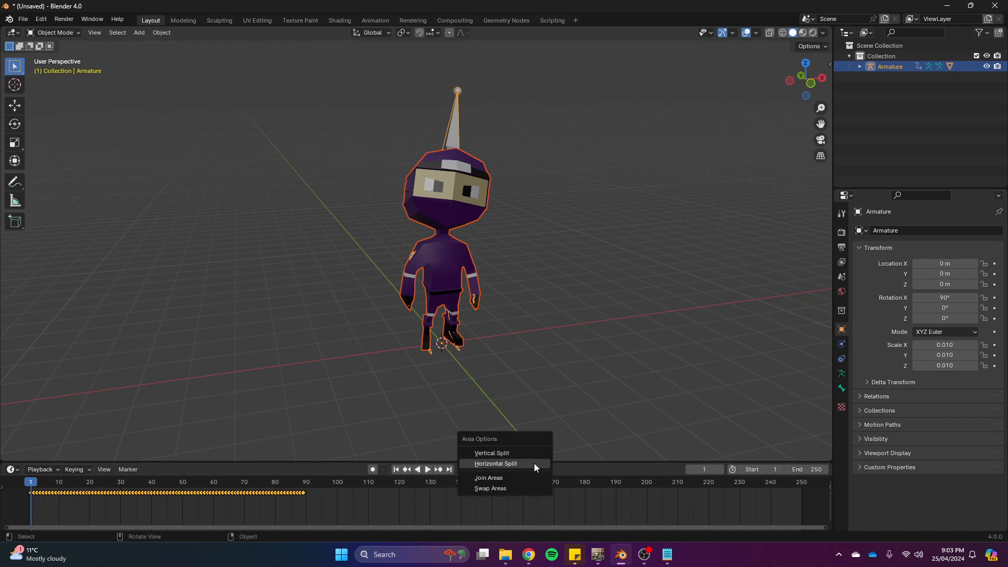
left_click(535, 464)
left_click(538, 383)
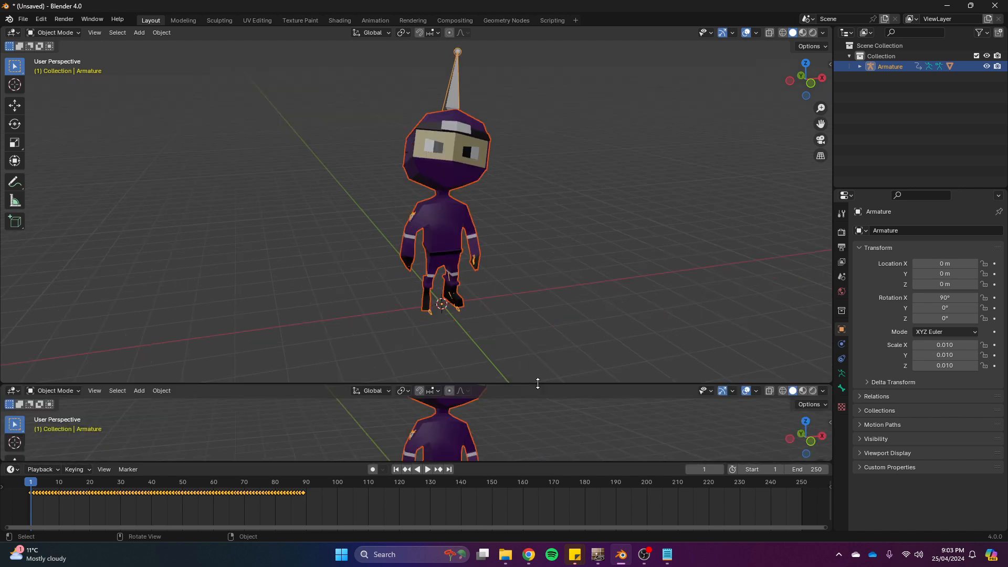
Change the new narrow area to a Dope Sheet in Action Editor mode.
left_click(19, 392)
left_click(15, 391)
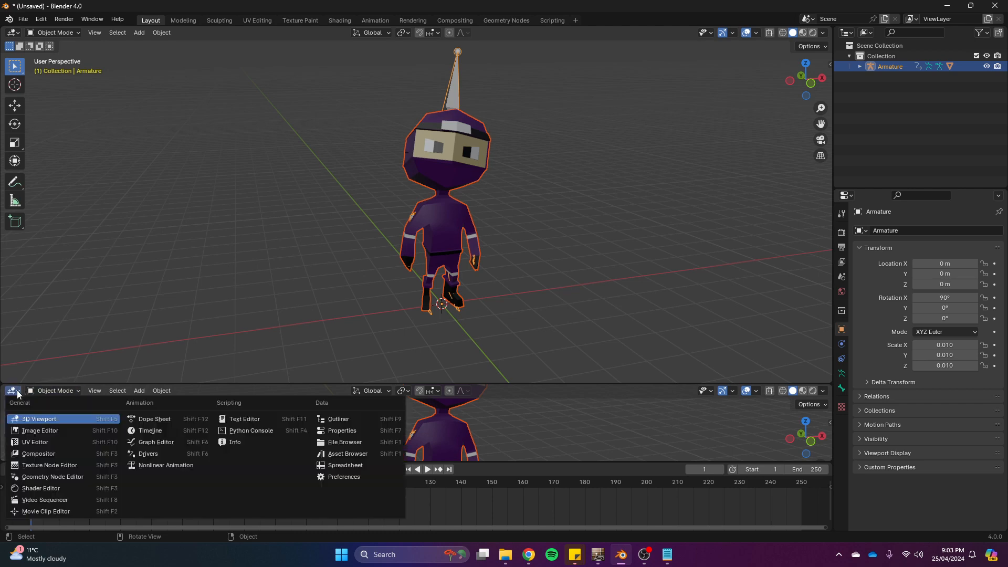
left_click(147, 420)
left_click(80, 392)
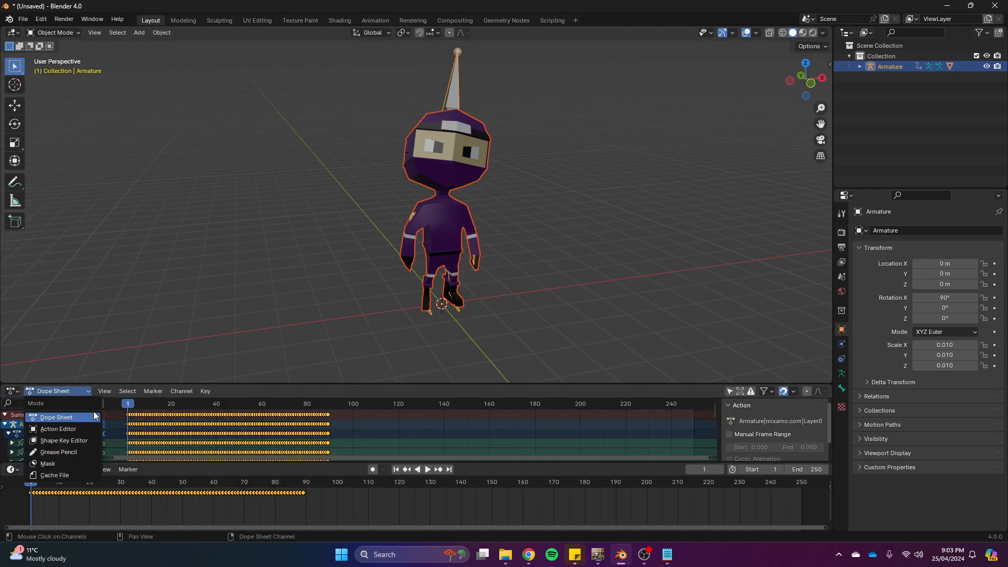
left_click(75, 428)
Change the timeline area to the Nonlinear Animation editor.
left_click(14, 470)
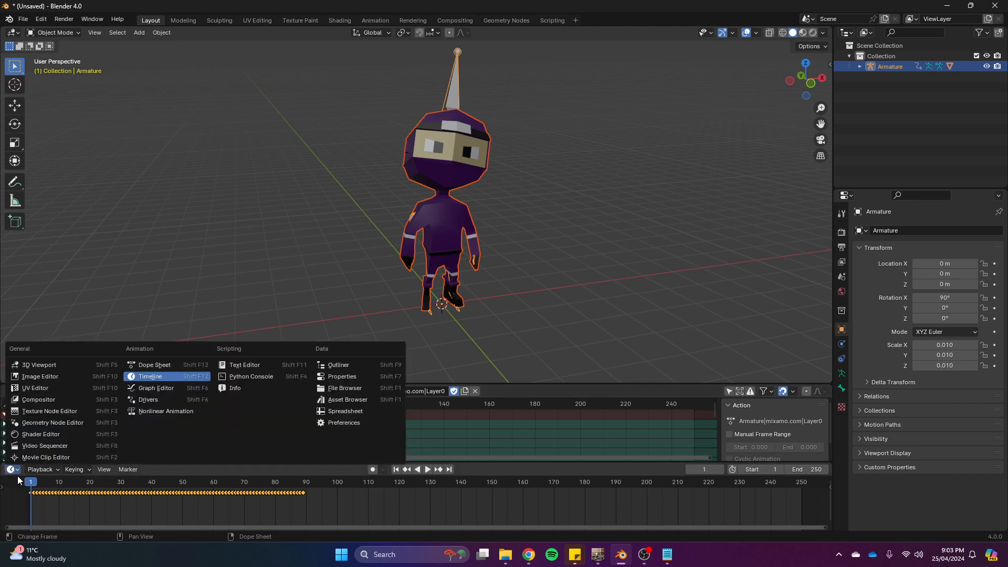
left_click(14, 471)
mouse_move(29, 467)
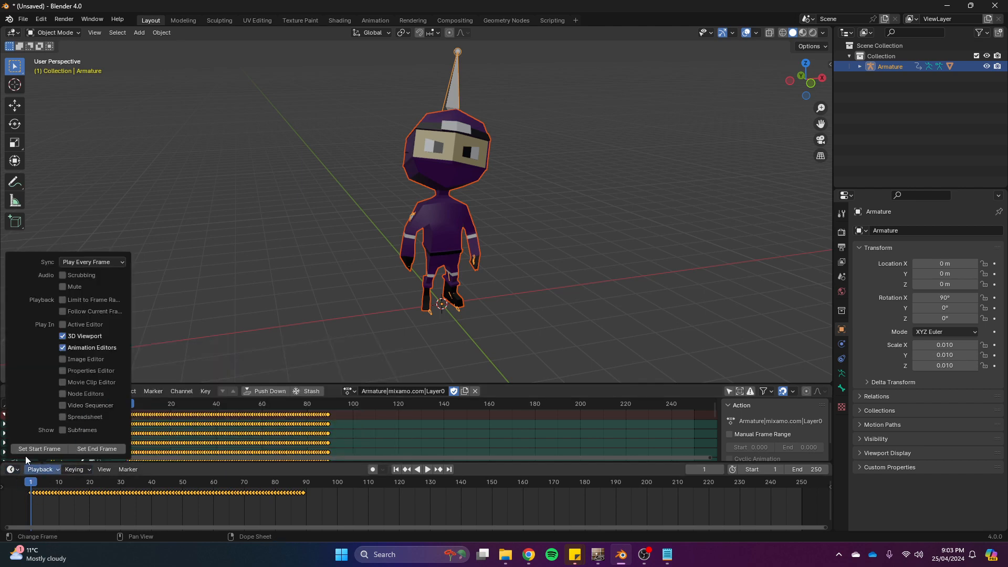
left_click(11, 470)
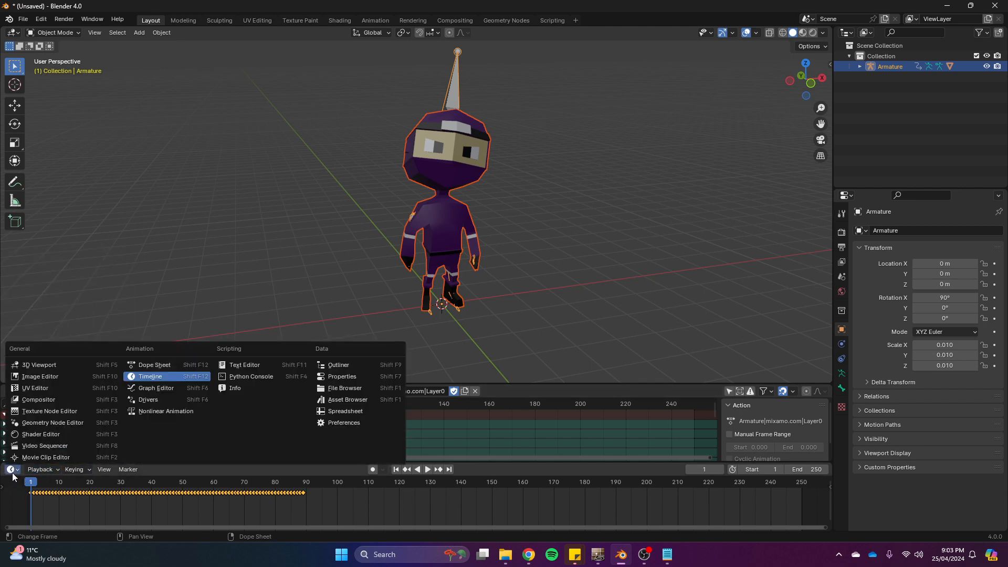
left_click(149, 411)
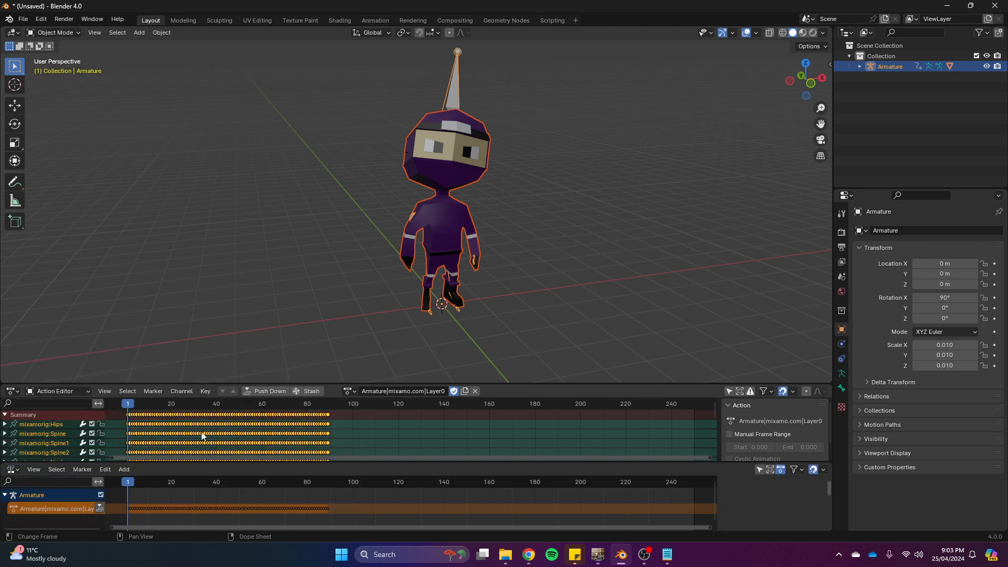
Rename the armature's imported Mixamo action to Happy Idle.
left_click(405, 392)
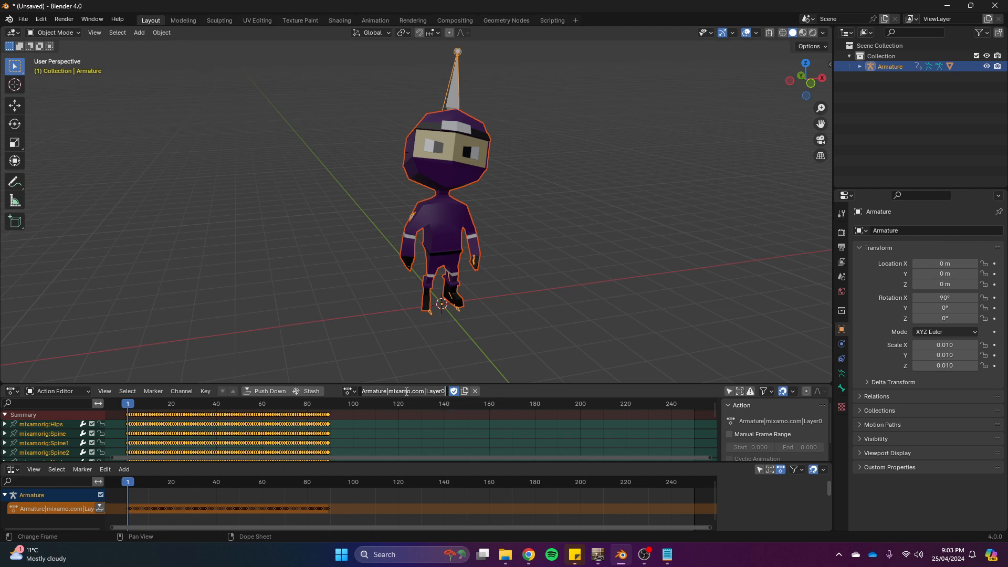
type("Happy")
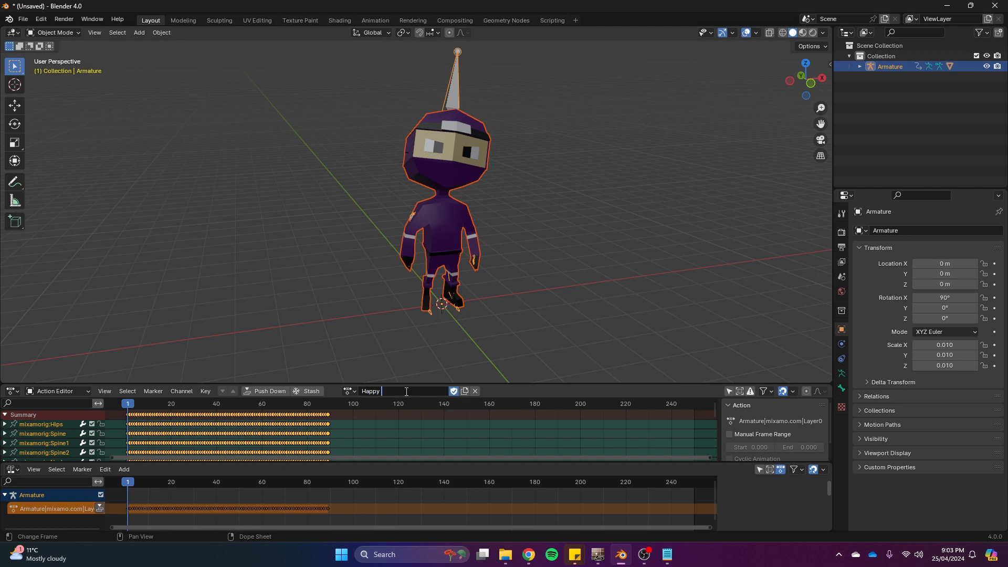
type(" Idle")
key("Return")
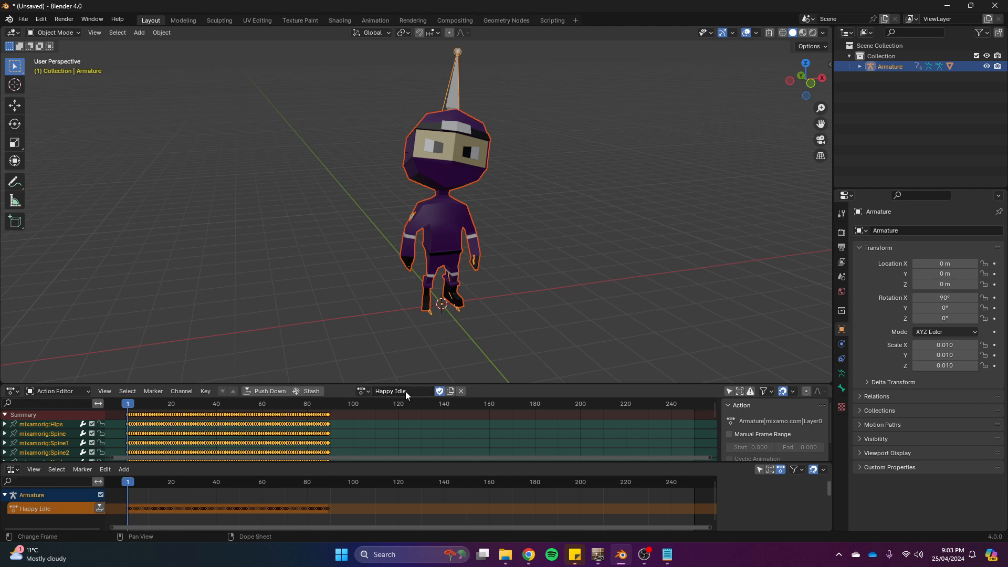
Rename the imported armature object to Happy Idle.
double_click(889, 67)
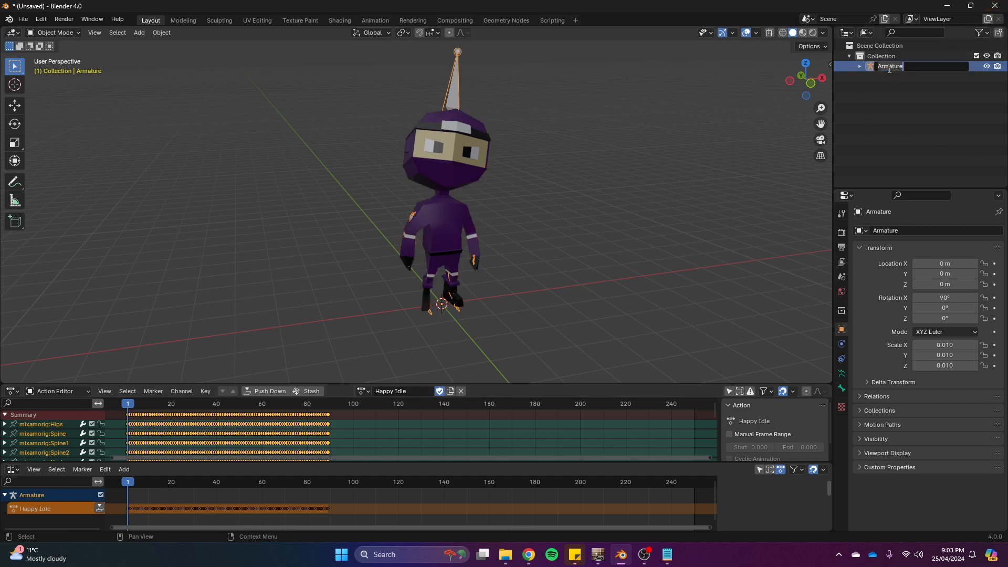
type("Happy Idle")
key("Return")
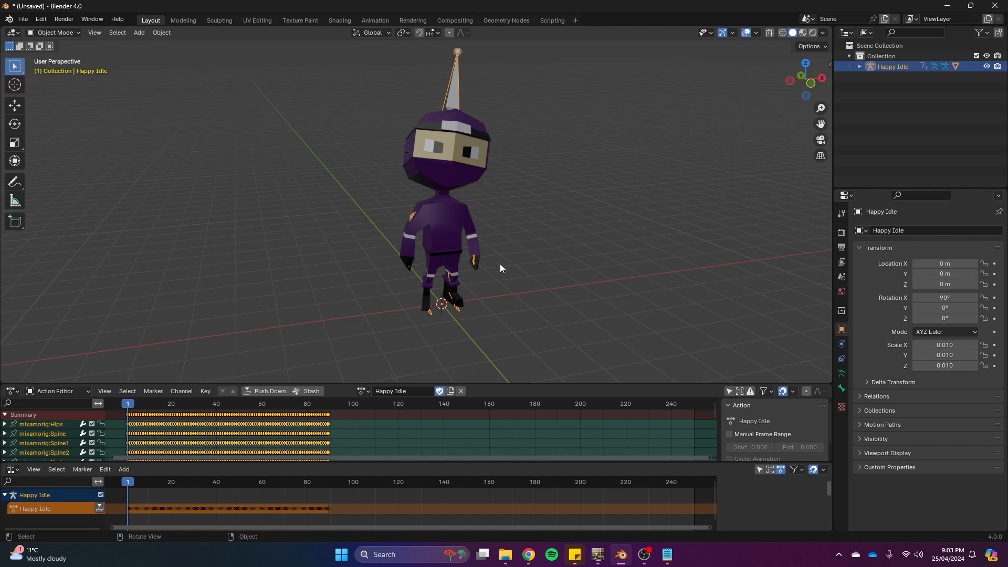
Push the Happy Idle action down as a strip on a new NLA track.
middle_click_drag(476, 106, 529, 108)
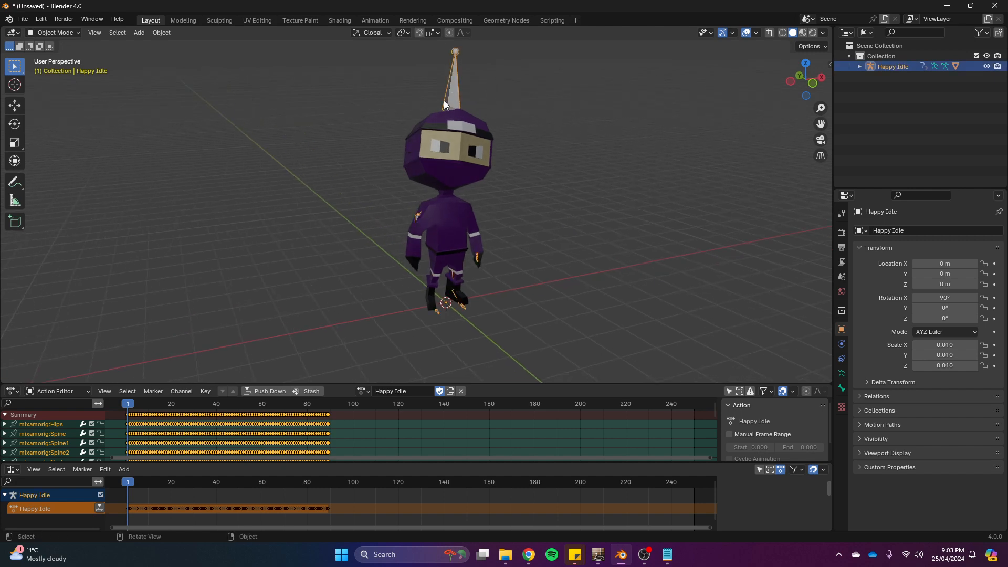
left_click(269, 392)
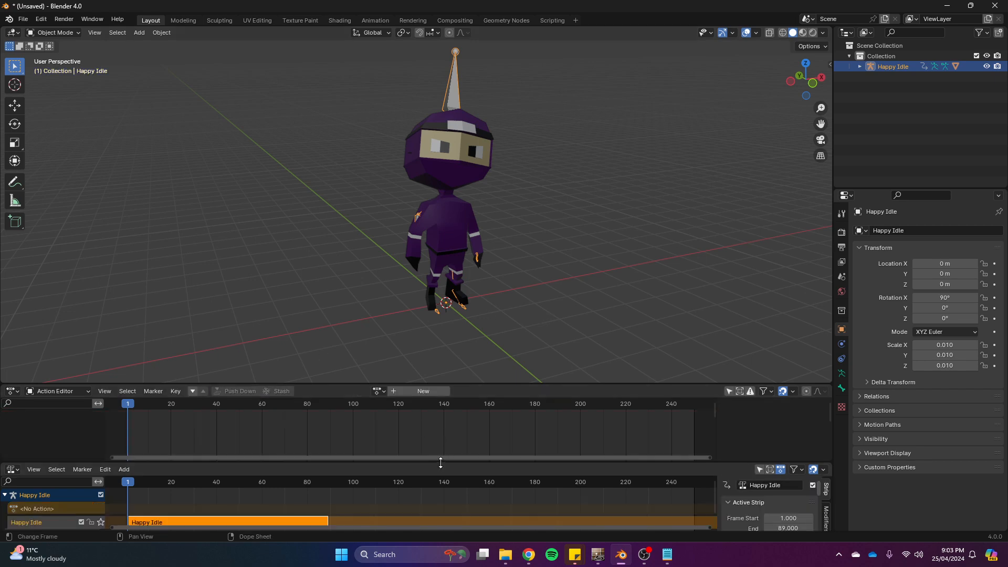
Enlarge the Nonlinear Animation area and play back the Happy Idle strip on the character.
left_click_drag(441, 463, 441, 440)
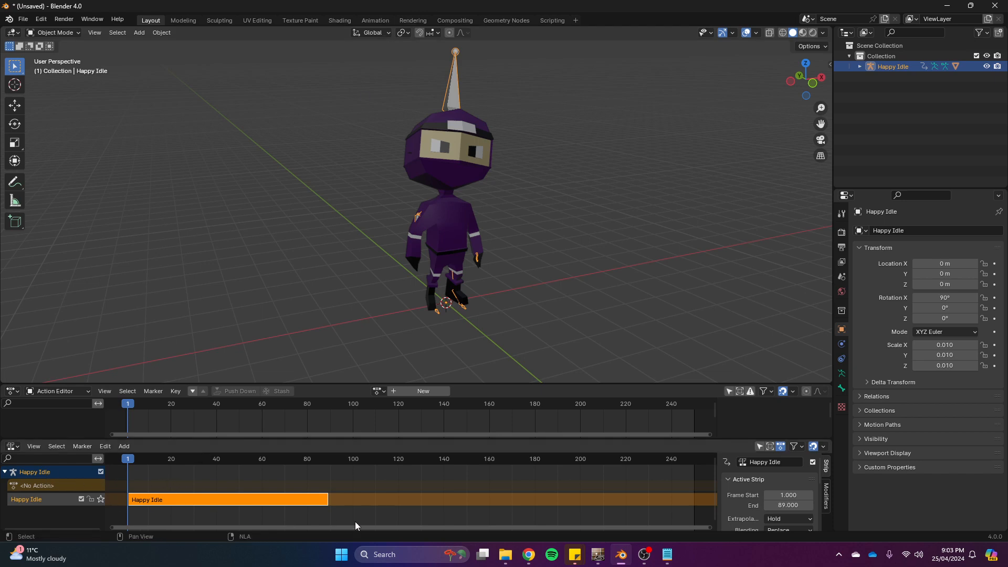
left_click_drag(126, 459, 127, 483)
key("space")
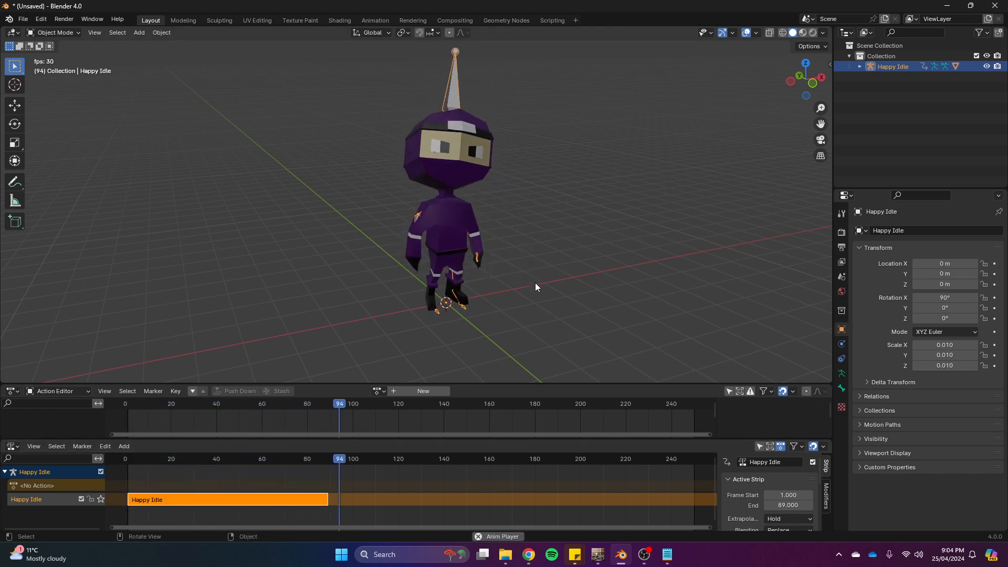
key("space")
left_click_drag(364, 464, 134, 464)
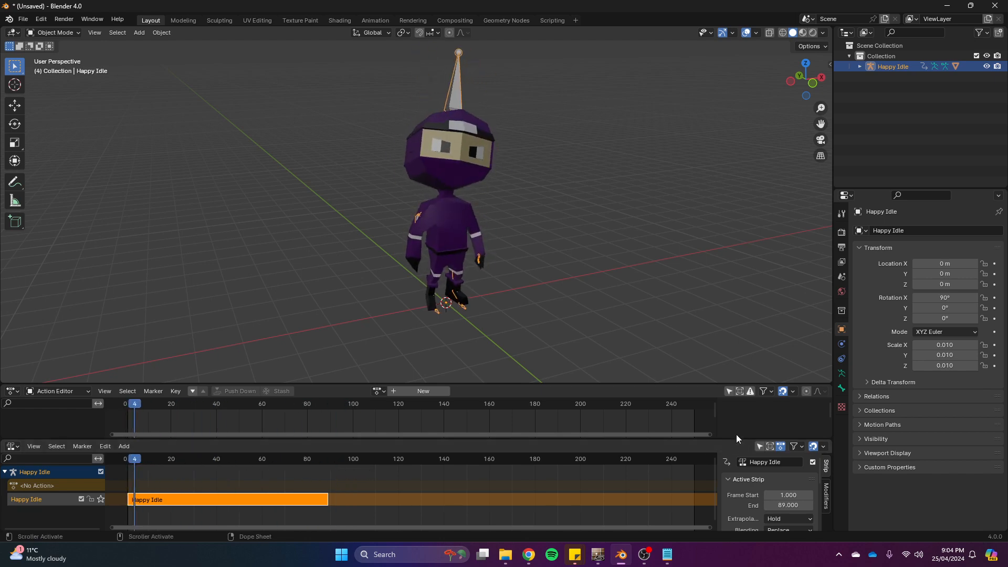
Try a repeat value of 1.8 on the Happy Idle strip, scrub through it, and reset the repeat to 1.
scroll(752, 499, "down", 5)
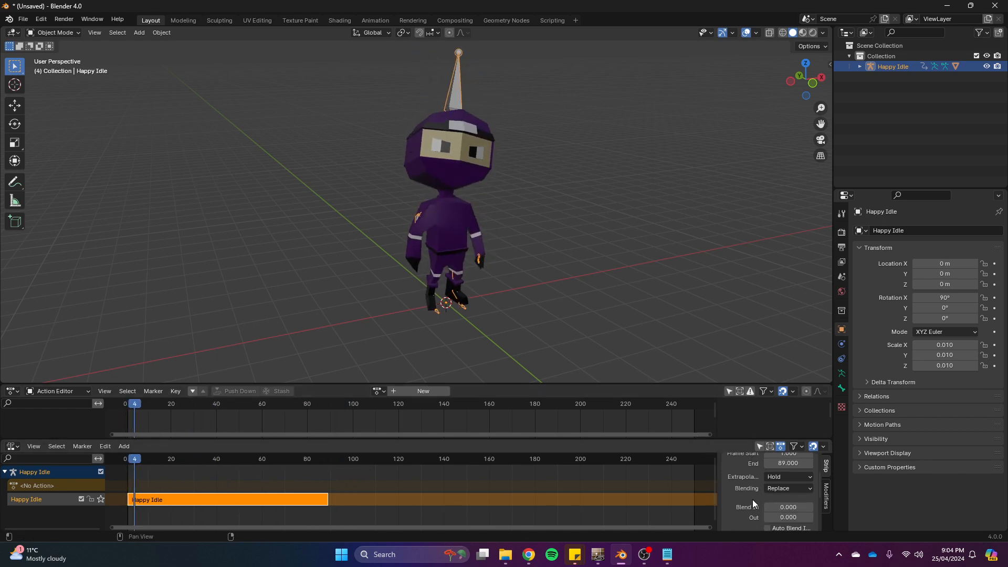
scroll(752, 500, "down", 5)
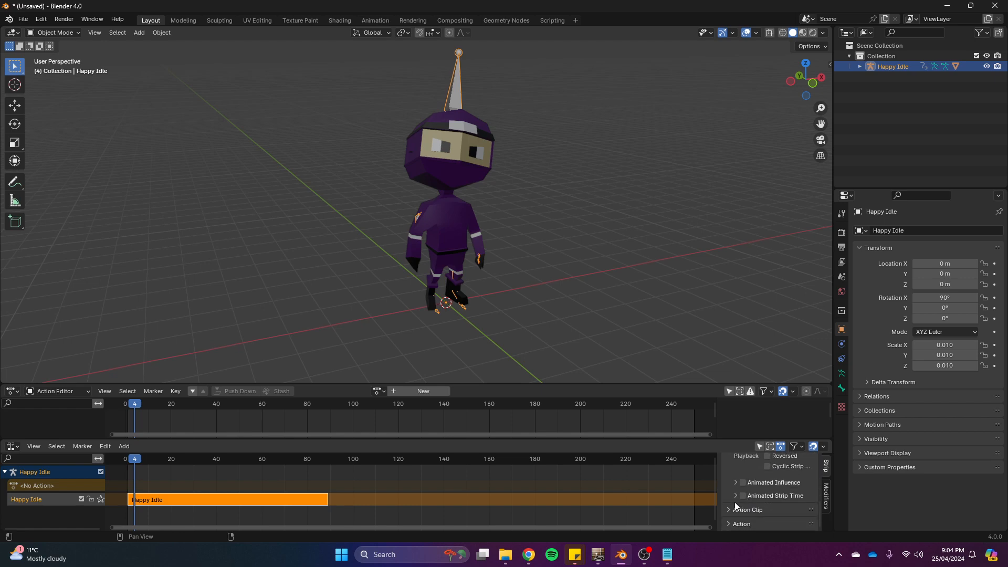
scroll(744, 496, "down", 2)
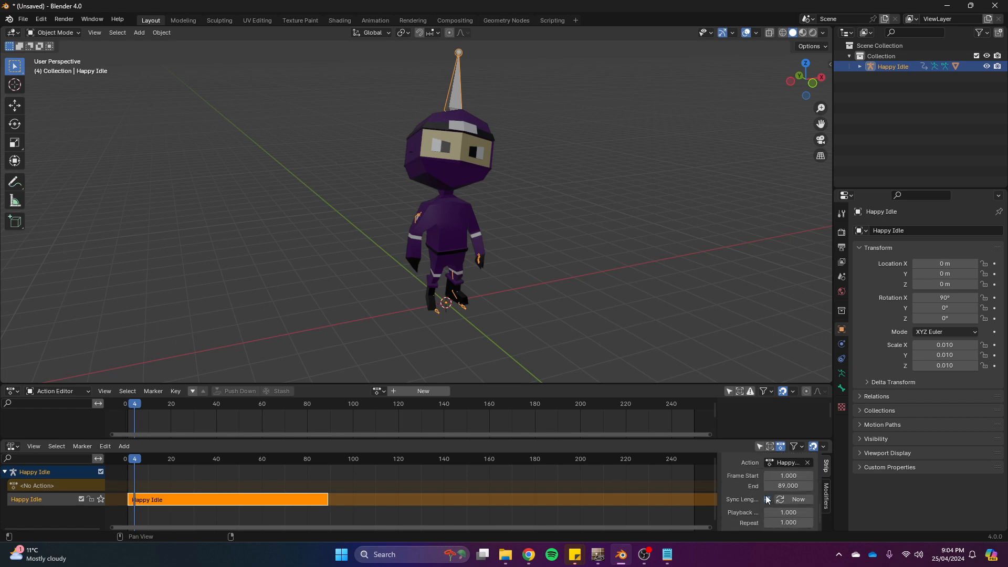
left_click_drag(776, 520, 814, 520)
left_click_drag(125, 464, 446, 510)
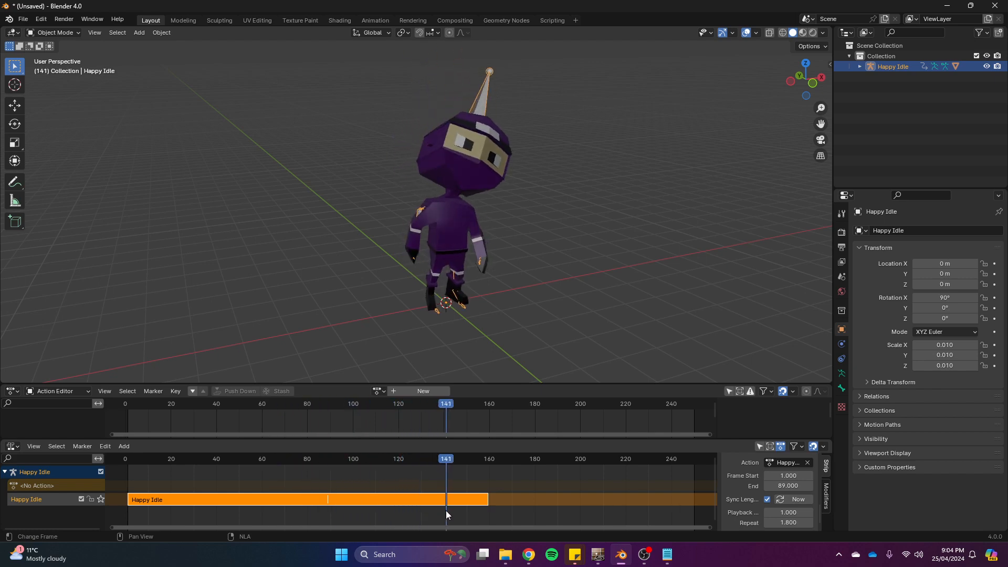
left_click(779, 522)
type("1")
key("Return")
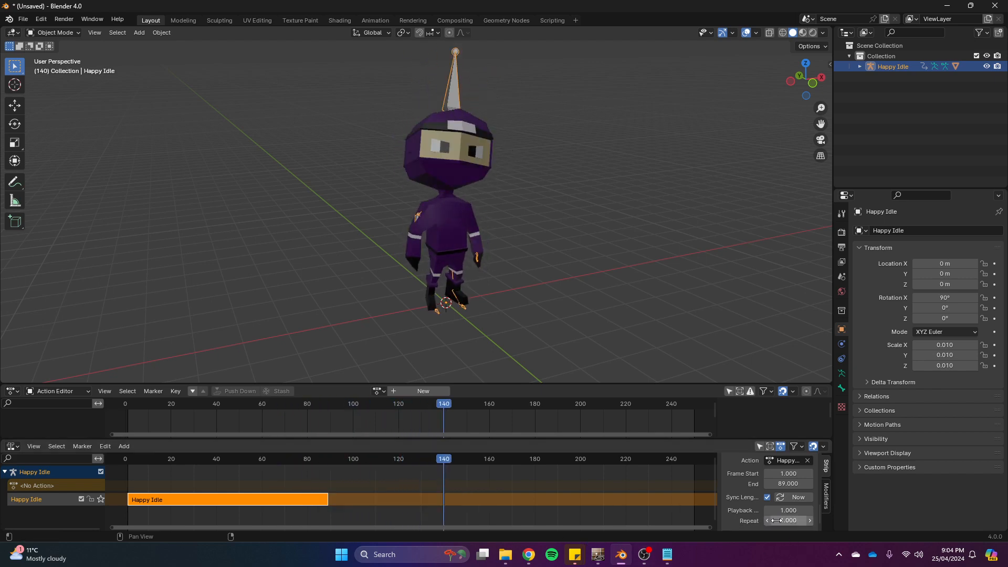
Import Crouched Walking.fbx from the Downloads folder.
left_click(30, 20)
mouse_move(59, 168)
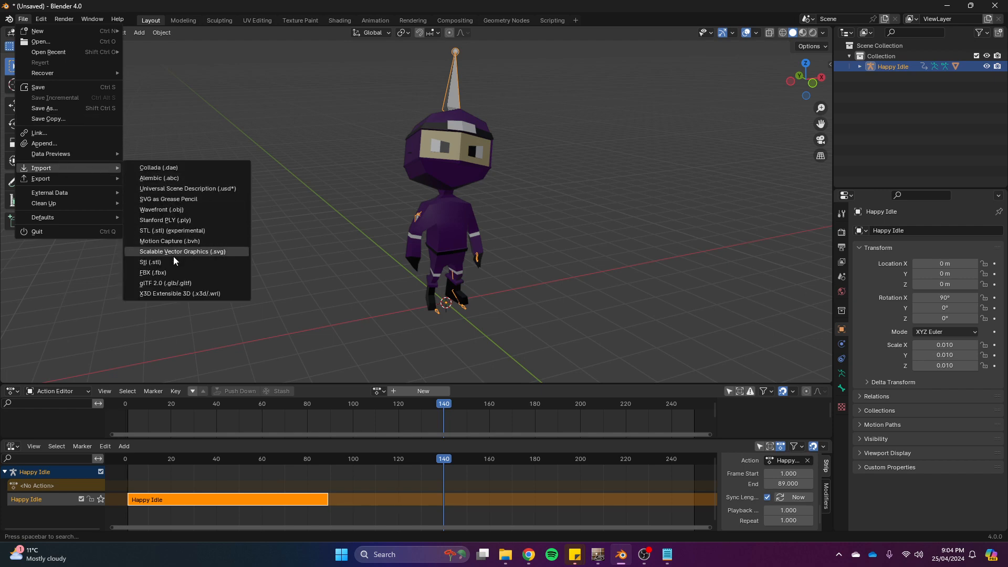
left_click(175, 272)
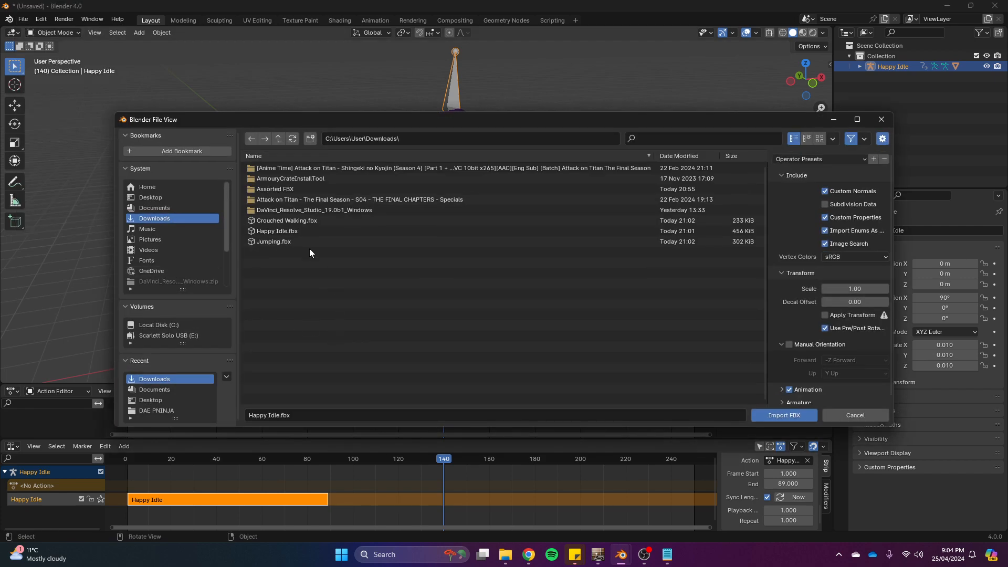
double_click(291, 221)
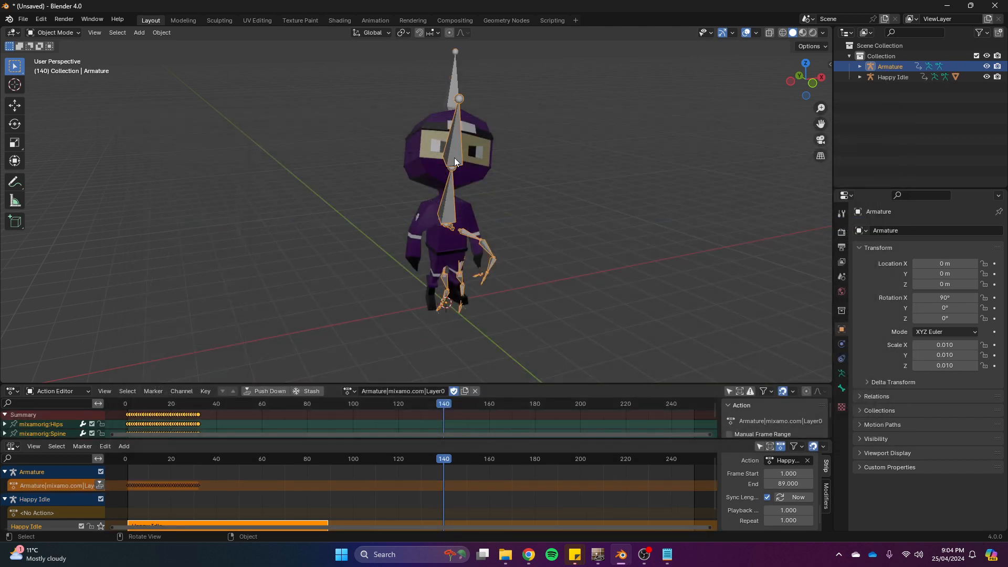
Rename the newly imported armature's Mixamo action to Crouch Walk.
left_click(403, 391)
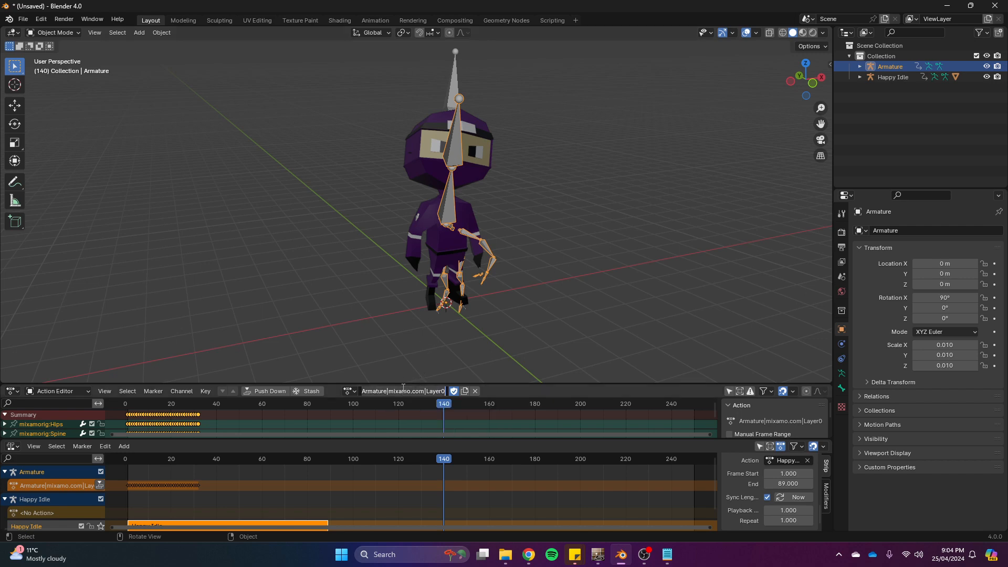
key("ctrl+a")
type("Cro")
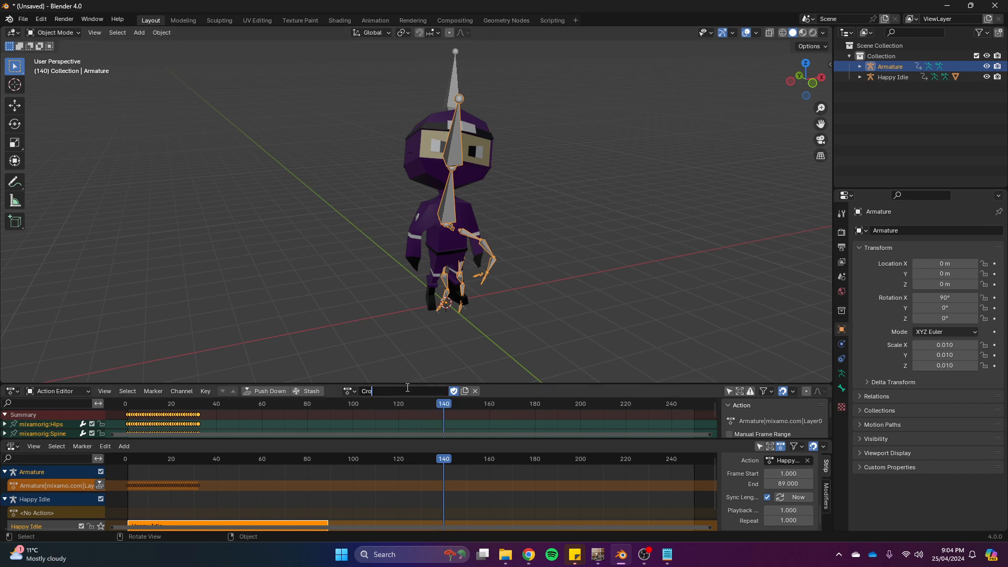
type("uch Walk")
key("Return")
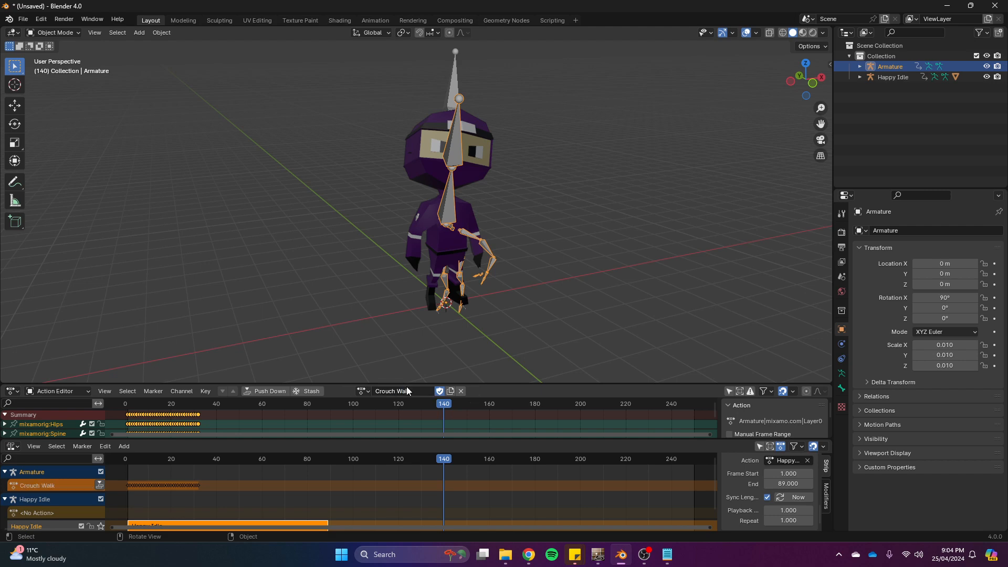
Rename the newly imported armature object to Crouch Walk.
double_click(894, 67)
type("Crou")
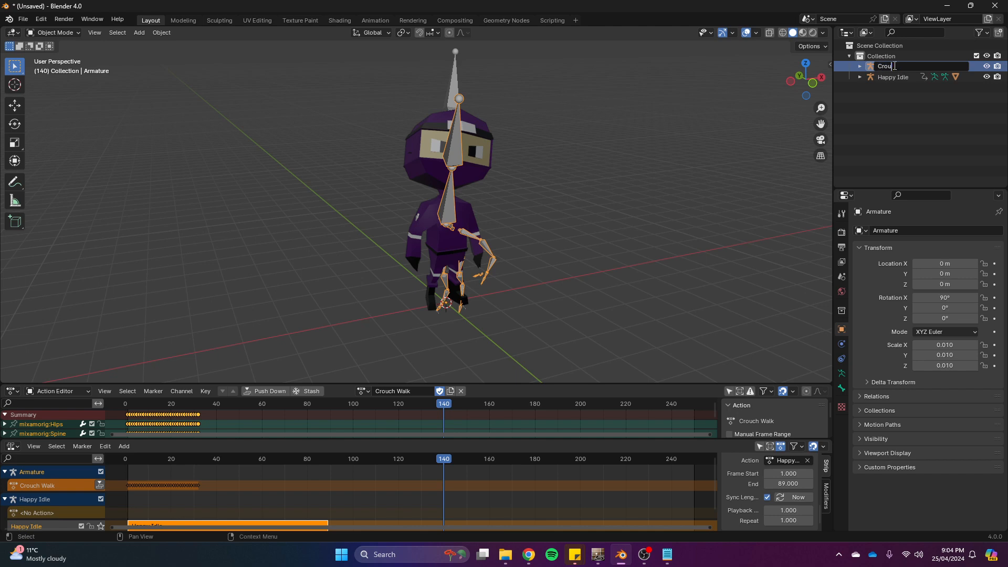
type("ch Walk")
key("Return")
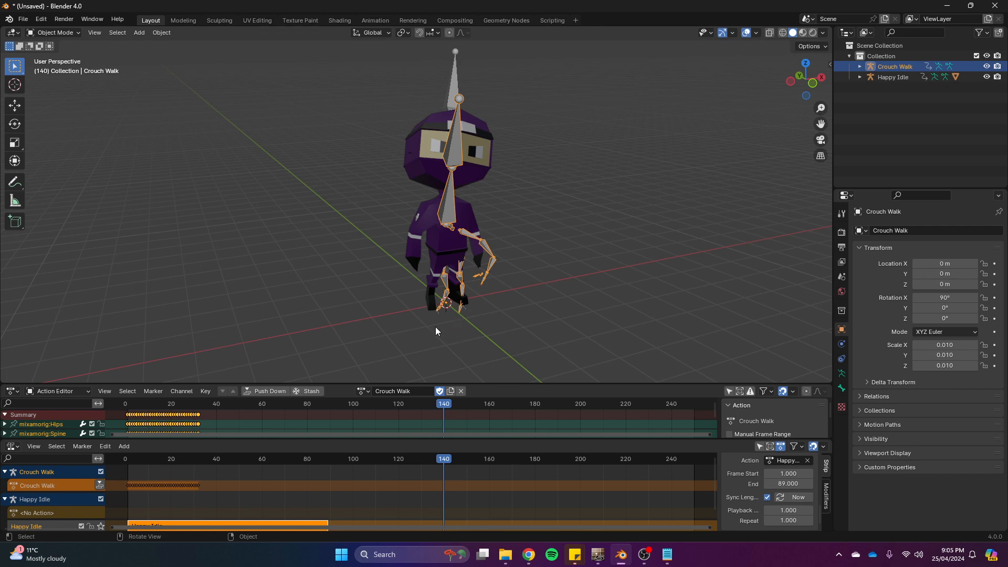
Hide the Crouch Walk armature and shift its action's keyframes so they start at frame 86.
key("h")
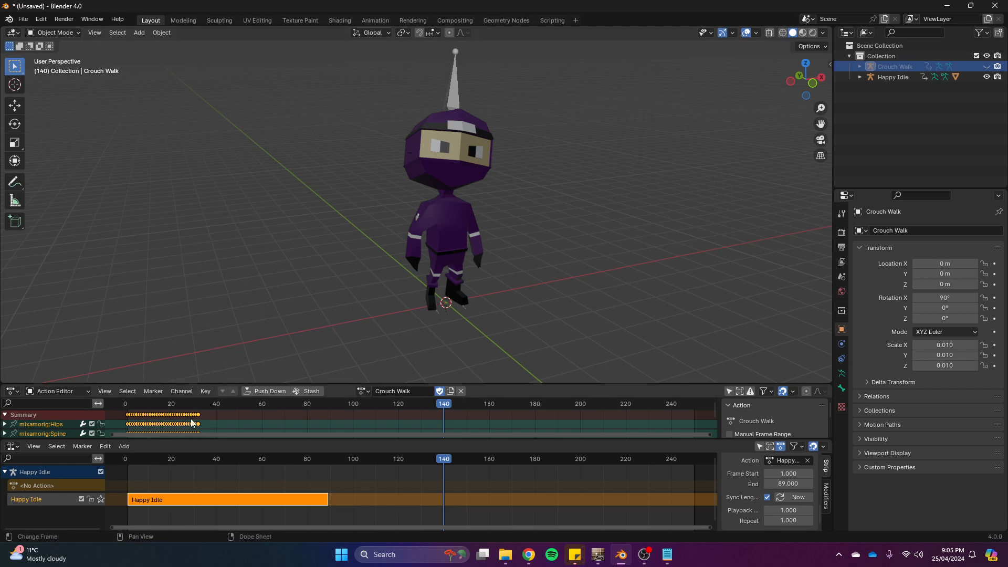
left_click_drag(446, 467, 320, 462)
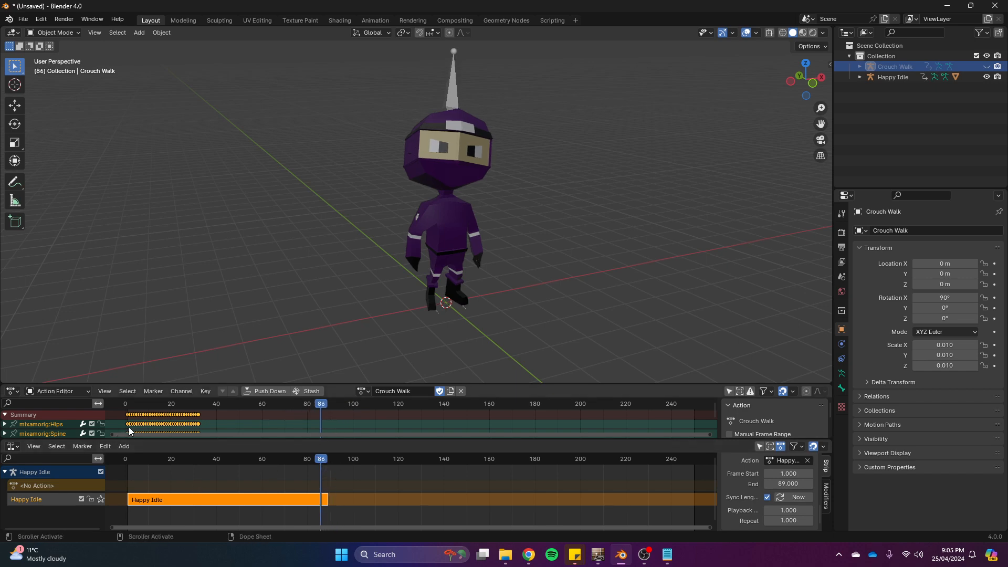
left_click_drag(156, 420, 343, 432)
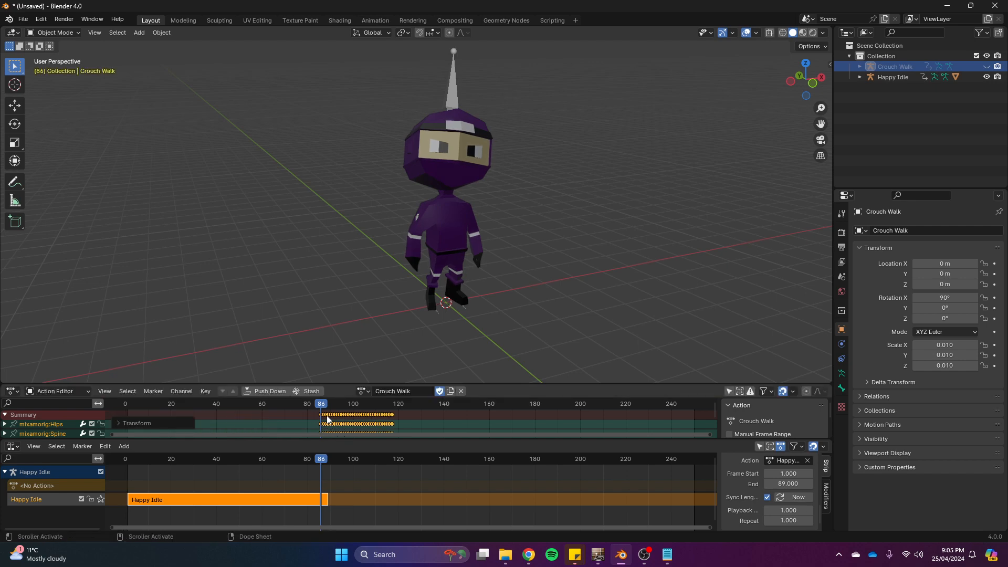
Try pushing the Crouch Walk action down with the hidden walk armature active, and undo it.
left_click(253, 391)
scroll(324, 484, "down", 2)
scroll(323, 493, "down", 1)
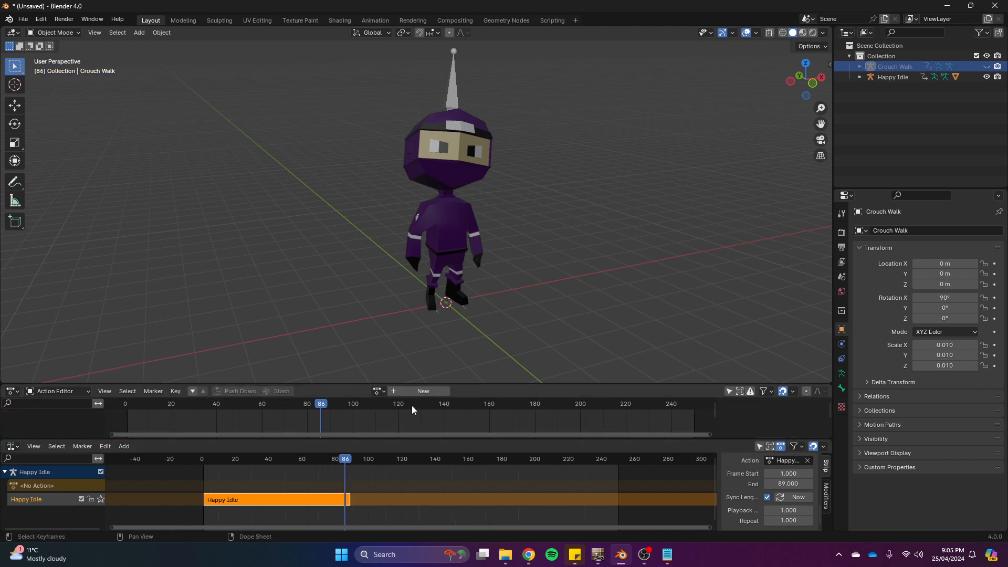
key("ctrl+z")
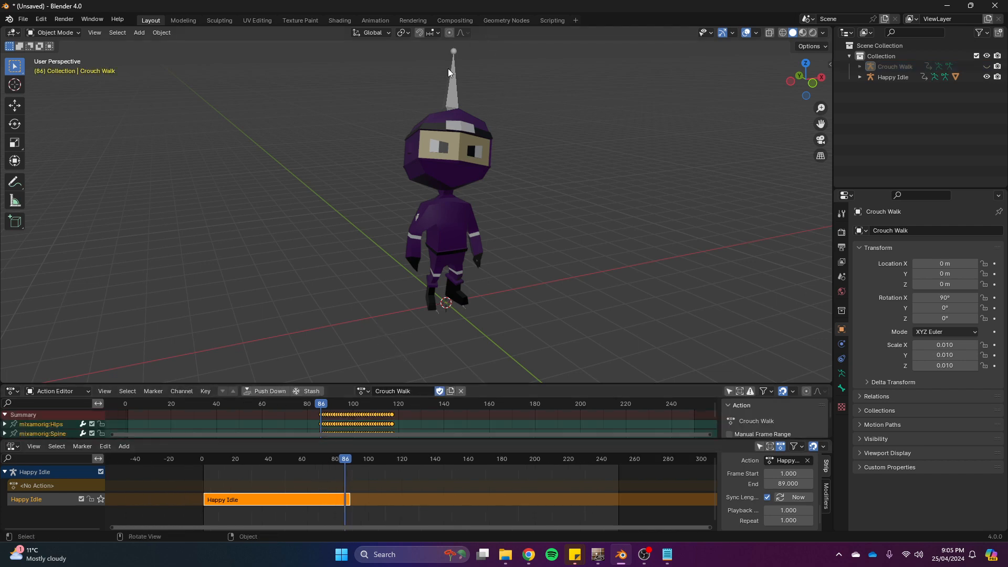
Select the Happy Idle armature and assign the Crouch Walk action to it.
left_click(458, 87)
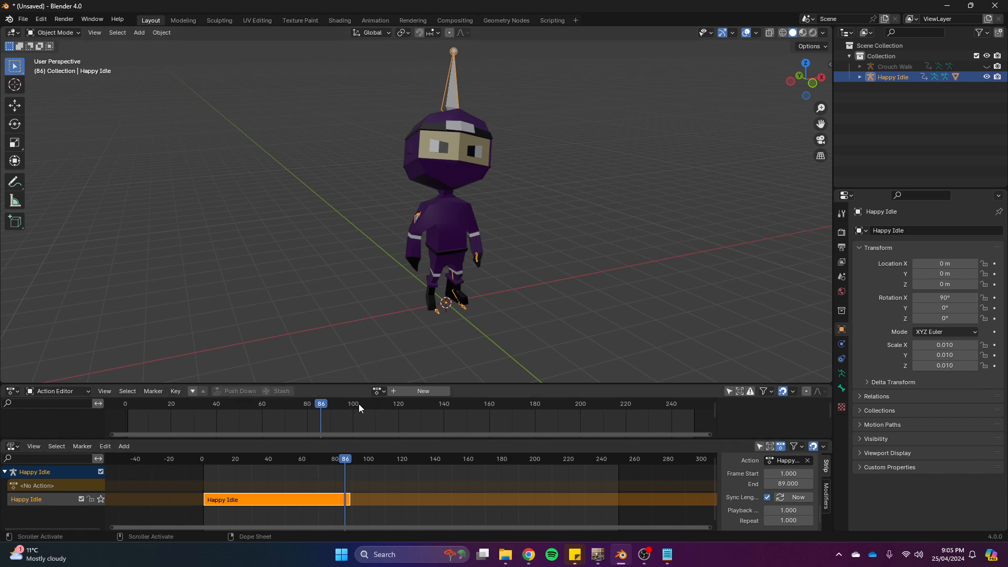
left_click(380, 392)
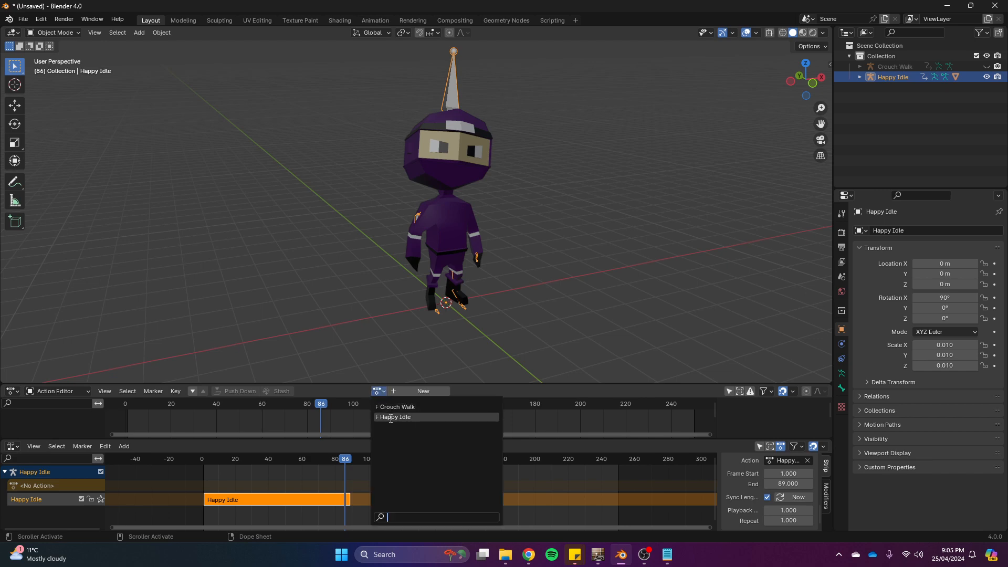
left_click(390, 418)
left_click(359, 392)
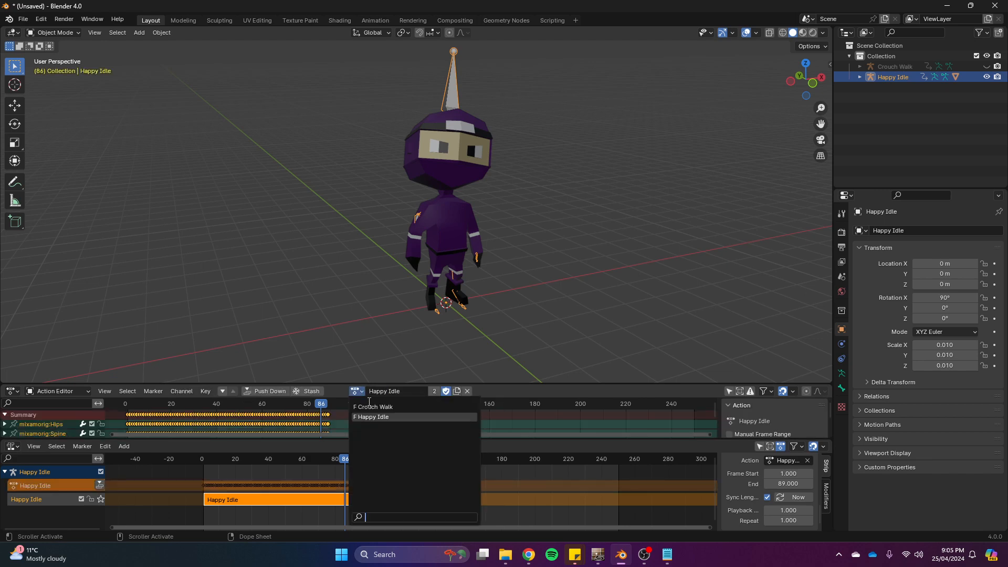
left_click(377, 408)
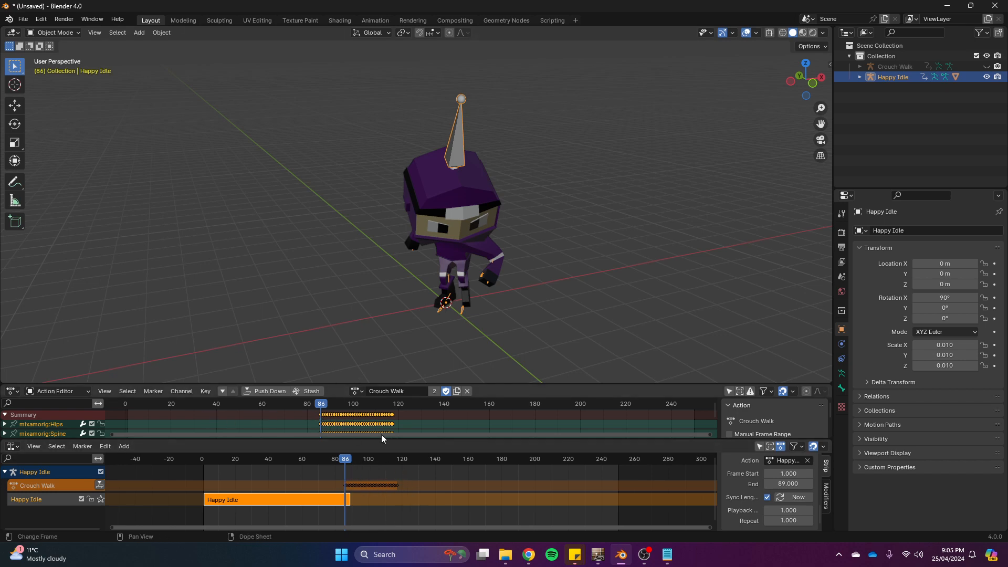
middle_click_drag(542, 266, 549, 237)
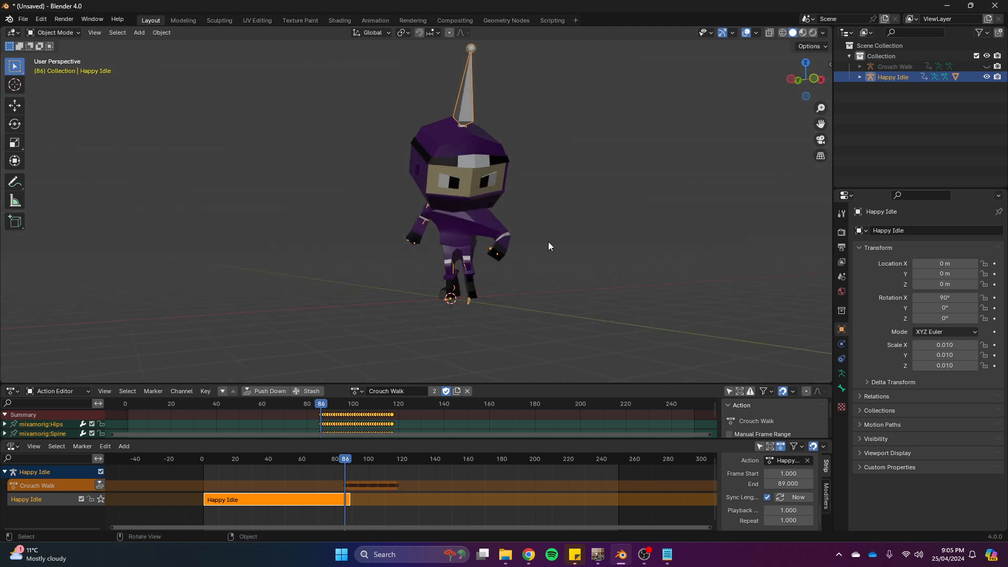
Push the Crouch Walk action down as a strip on the Happy Idle armature and slightly enlarge the Nonlinear Animation area.
left_click(260, 391)
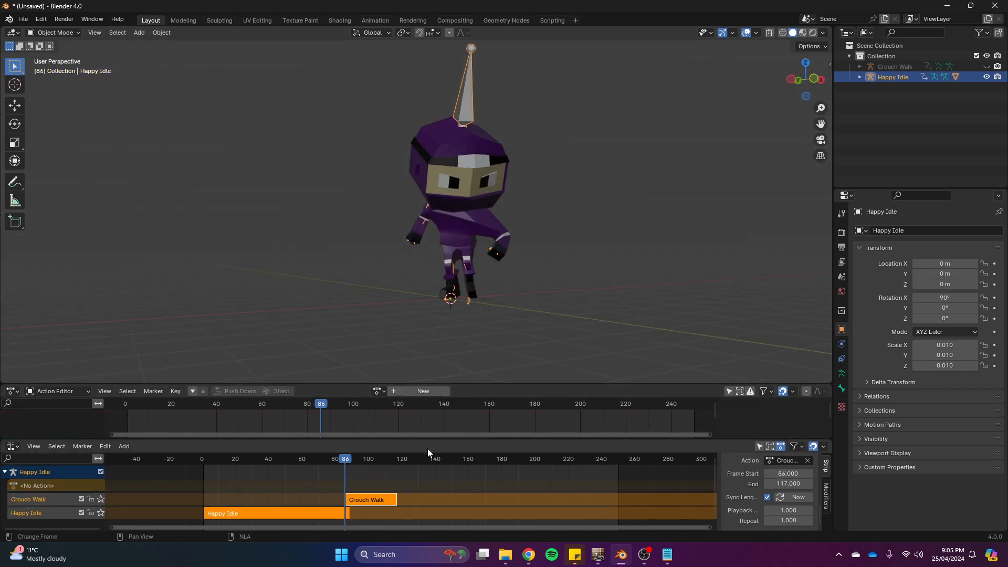
left_click_drag(423, 440, 422, 435)
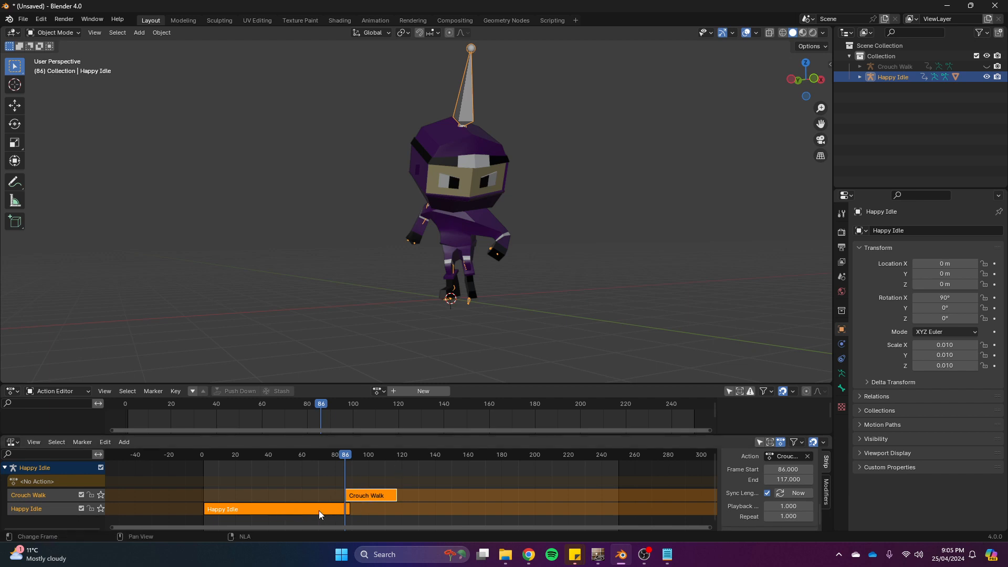
left_click(309, 472)
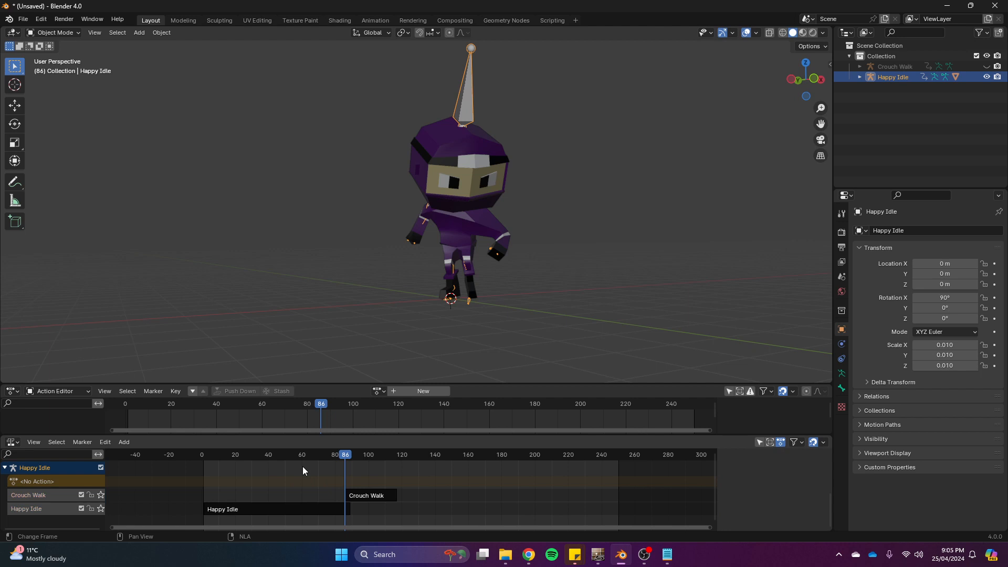
Set the Crouch Walk strip's Blend In to 5.1, shift the strip to start at about frame 83, and scrub the transition from Happy Idle.
left_click(368, 496)
mouse_move(342, 456)
left_mouse_down()
mouse_move(316, 458)
mouse_move(423, 471)
mouse_move(351, 468)
left_mouse_up()
scroll(751, 506, "down", 4)
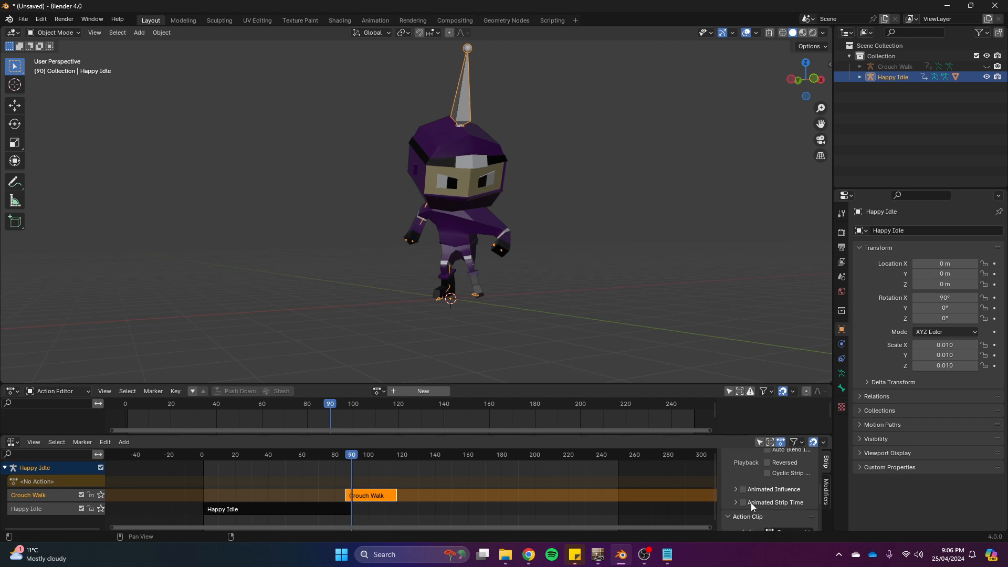
scroll(751, 506, "down", 4)
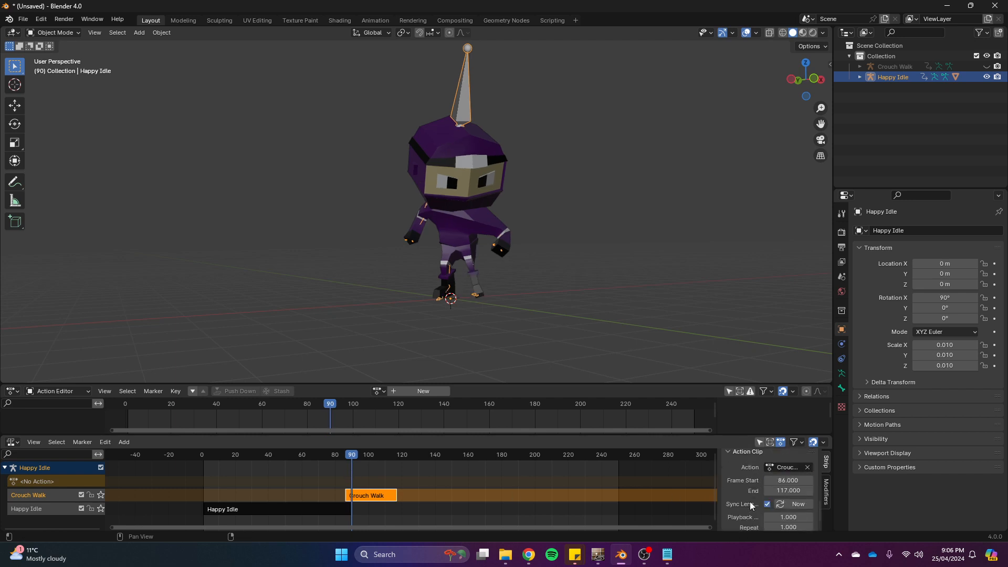
scroll(751, 506, "up", 8)
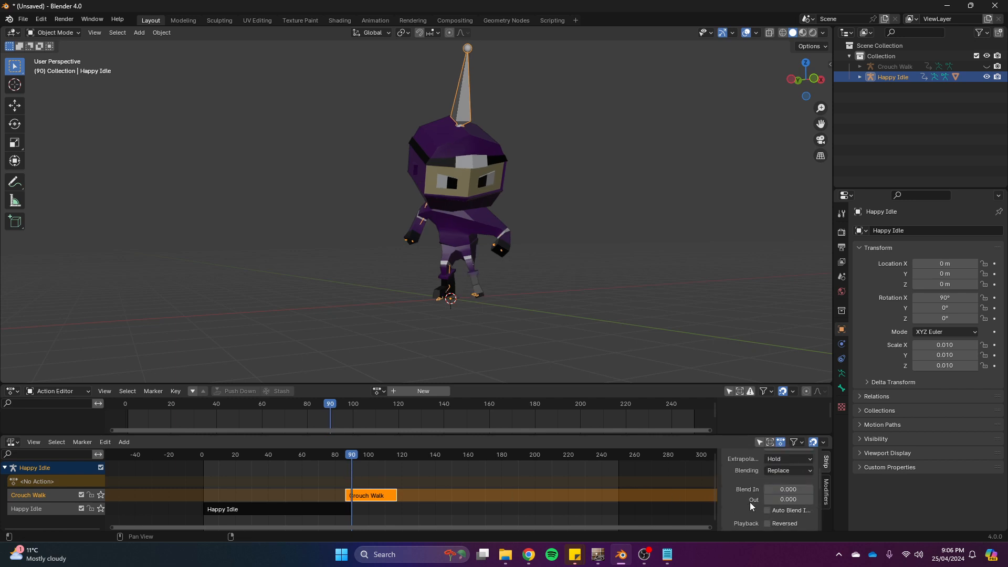
scroll(752, 505, "down", 1)
mouse_move(783, 488)
left_mouse_down()
mouse_move(804, 489)
mouse_move(793, 489)
left_mouse_up()
left_click_drag(346, 457, 358, 494)
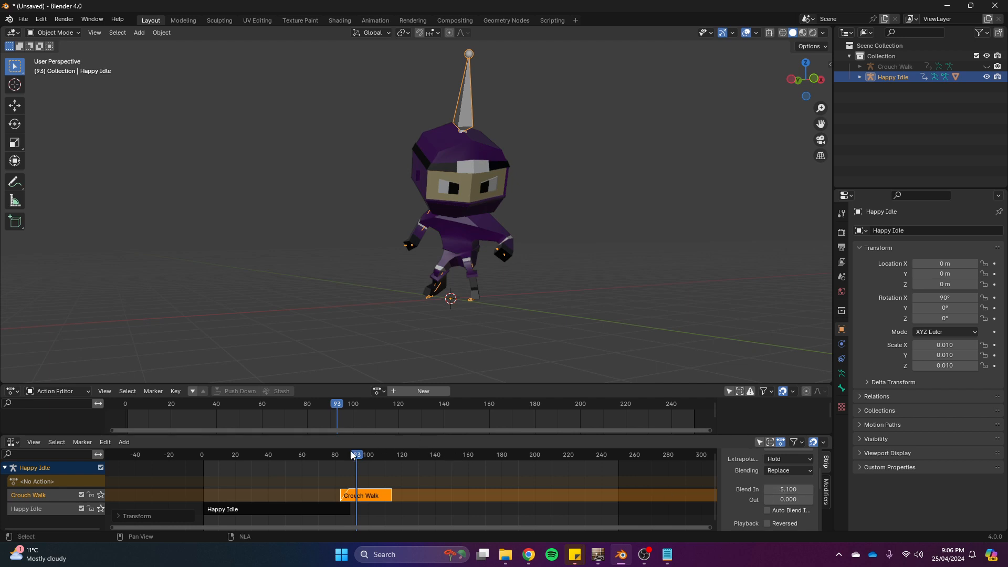
left_click_drag(354, 456, 384, 504)
Set the Crouch Walk strip's Repeat to 1.5 and scrub through the repeated section.
scroll(754, 512, "down", 6)
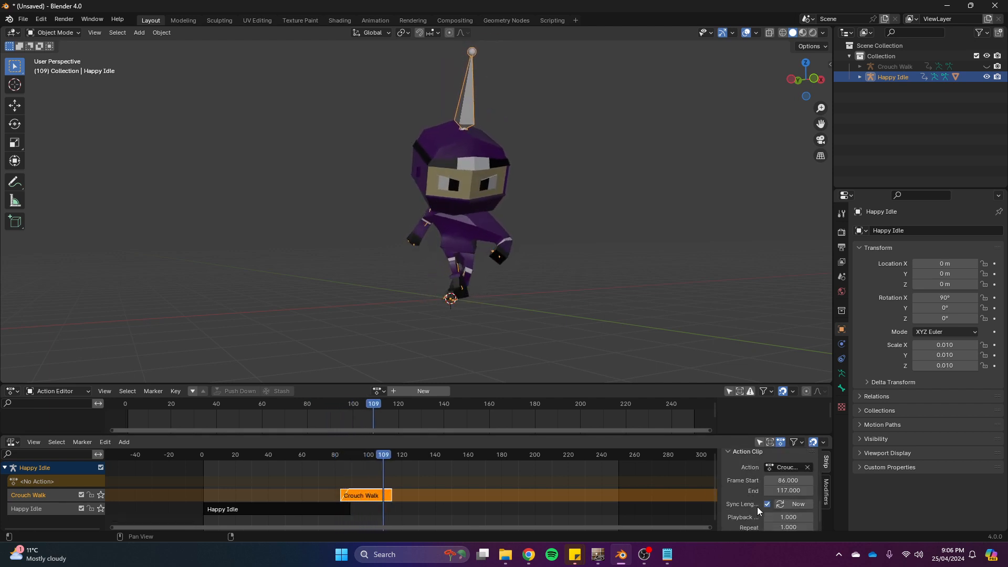
left_click(792, 509)
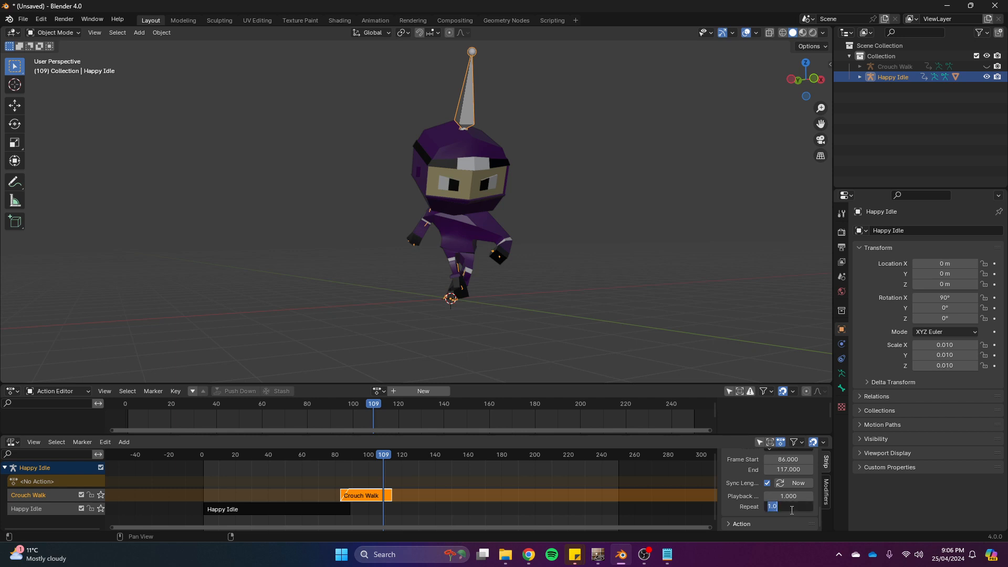
type("1.")
key("Return")
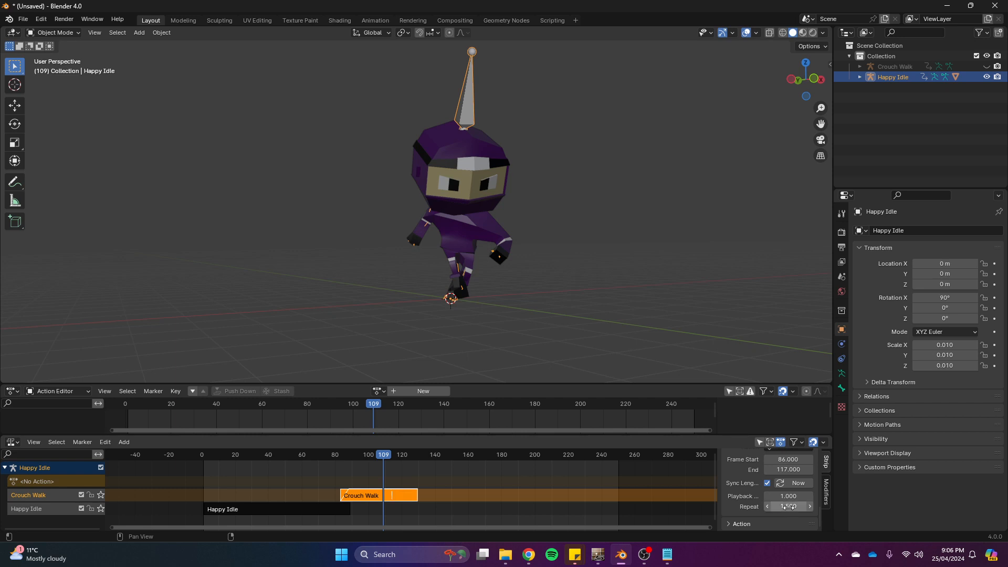
left_click_drag(387, 458, 406, 471)
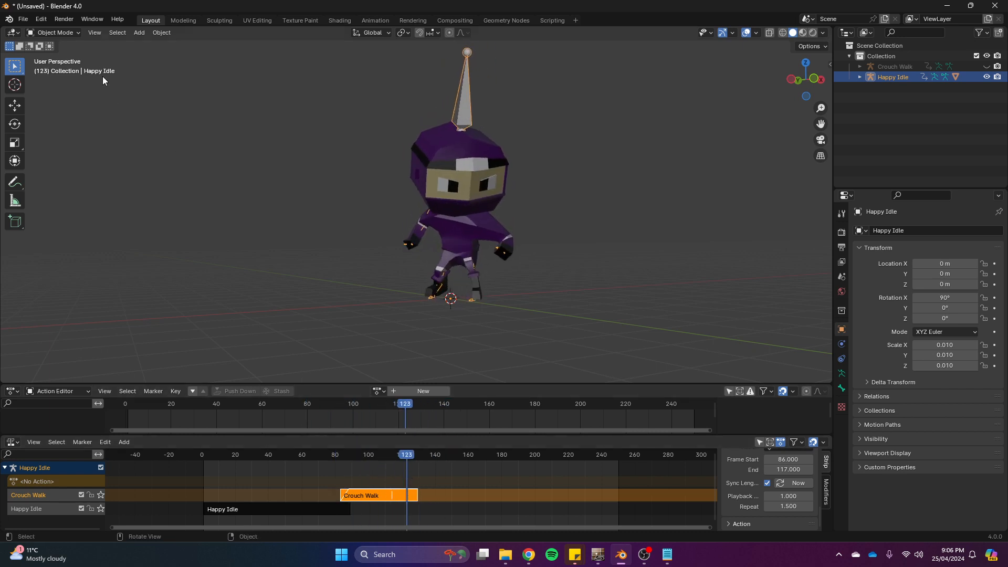
Import the jump animation from its FBX file.
left_click(28, 19)
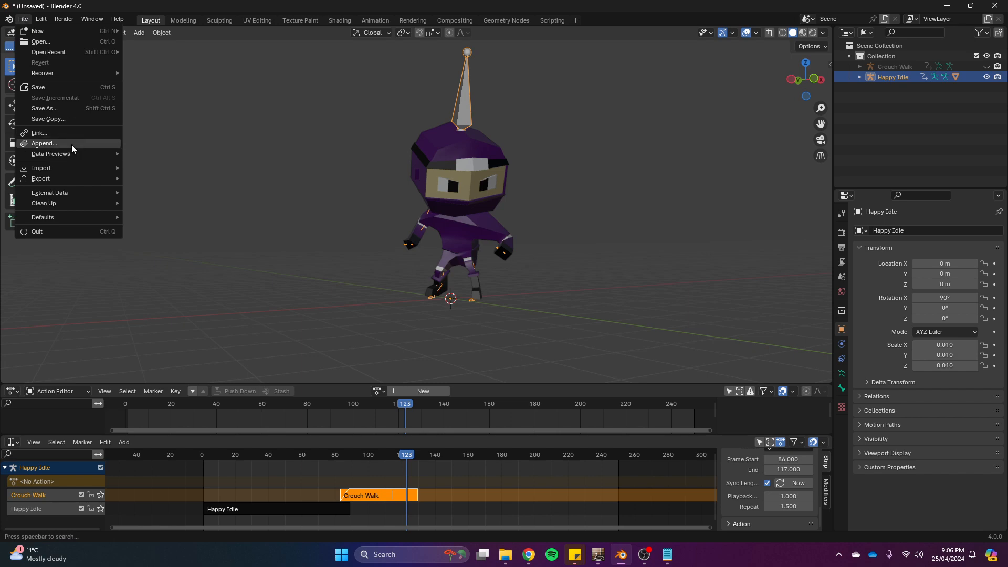
mouse_move(74, 168)
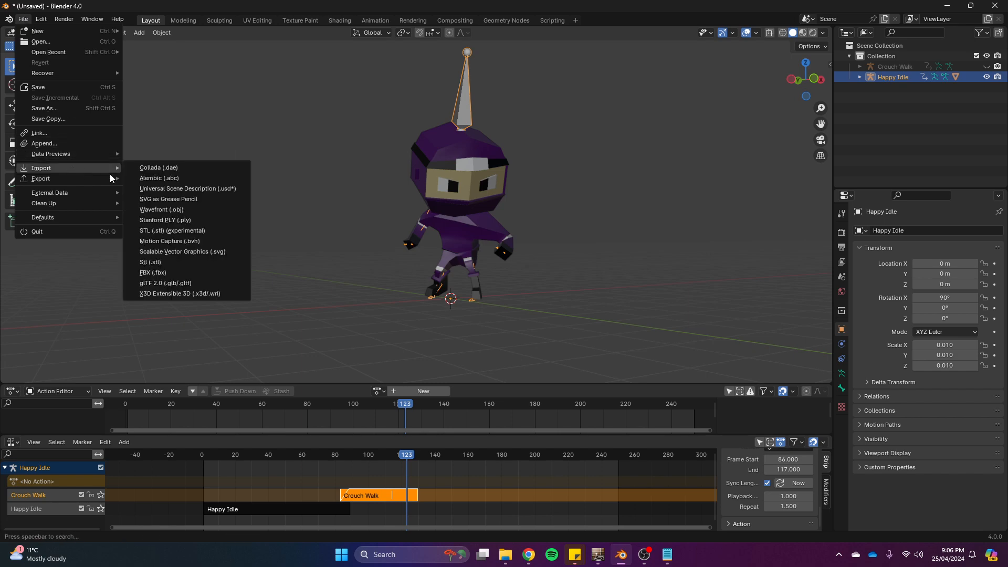
left_click(169, 273)
double_click(276, 241)
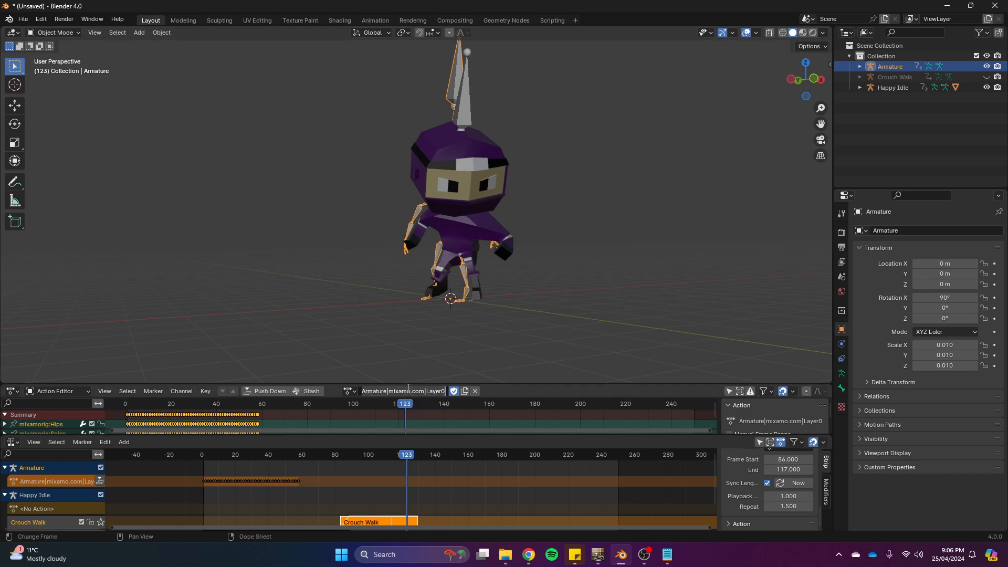
Rename both the newly imported action and its armature to Jump.
key("ctrl+a")
key("BackSpace")
type("Jump")
key("Return")
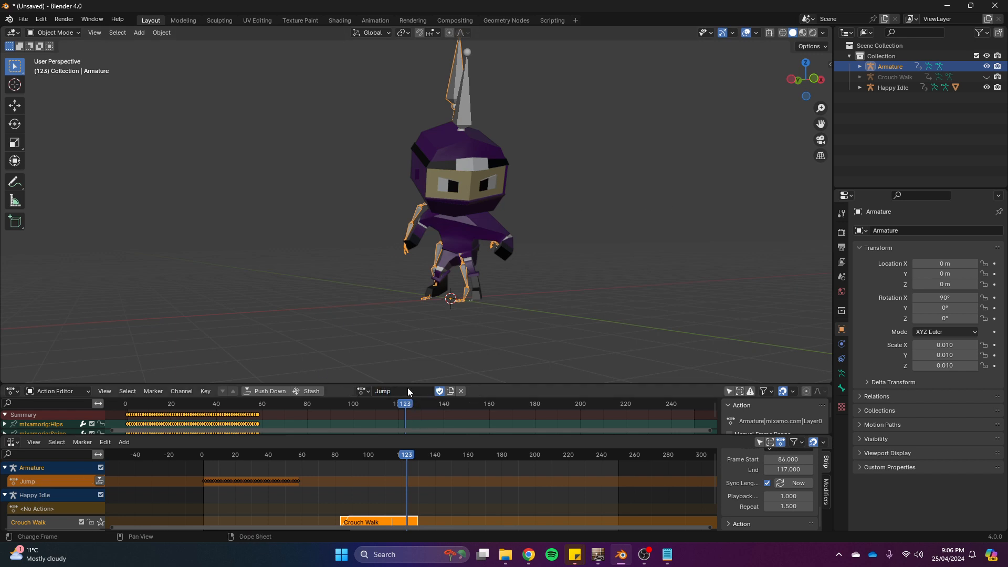
double_click(896, 67)
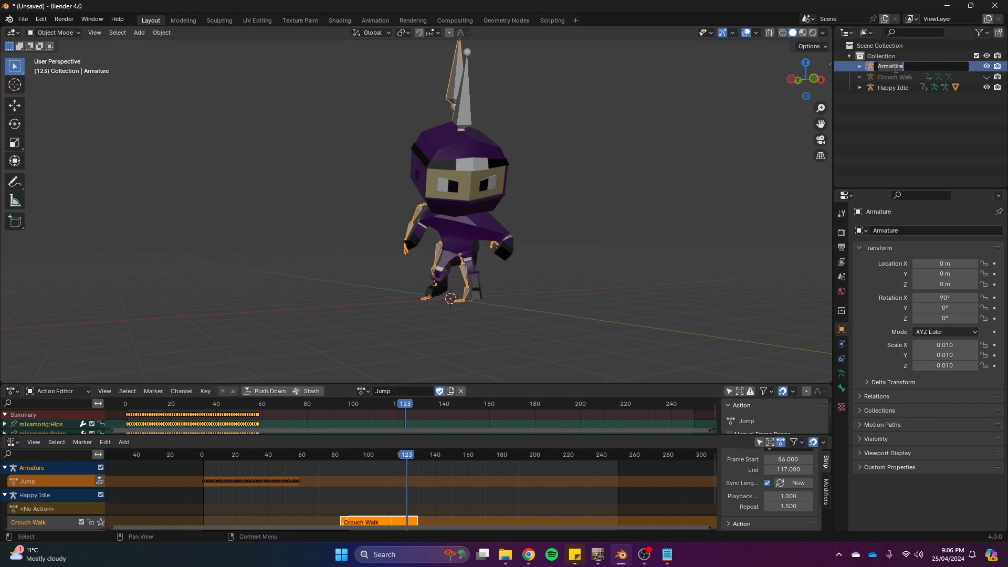
type("Jump")
key("Return")
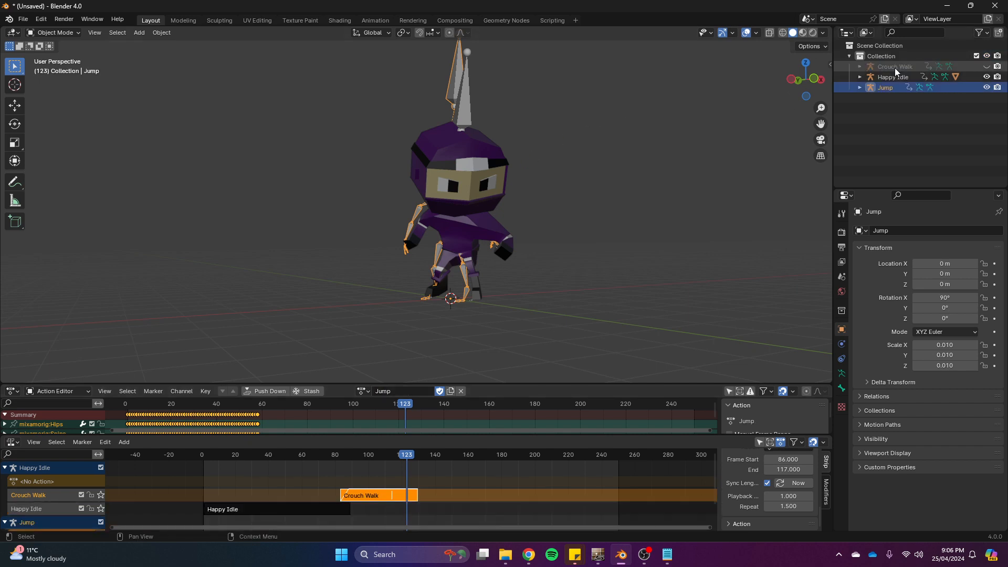
Hide the Jump armature and assign the Jump action to the Happy Idle armature.
key("h")
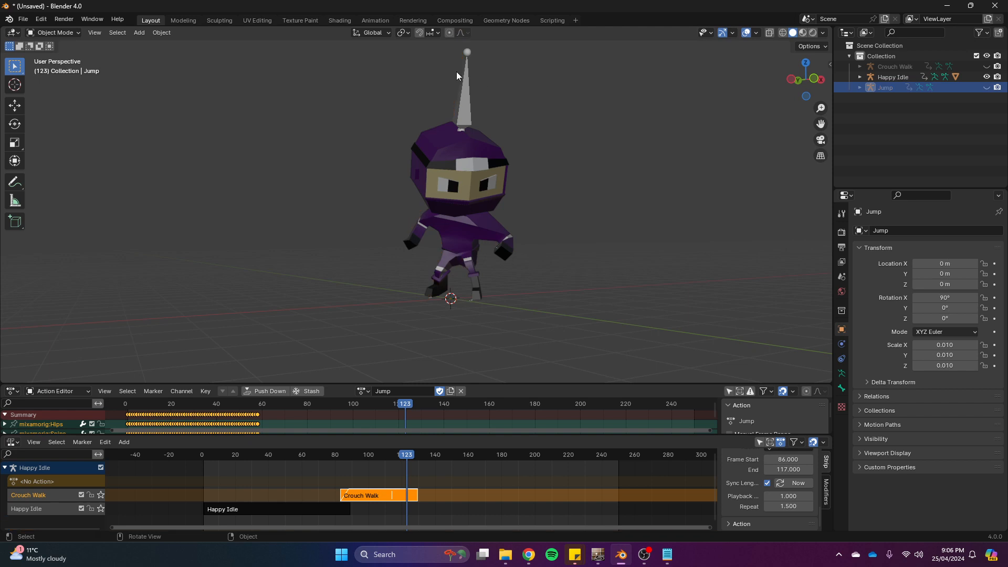
left_click(469, 100)
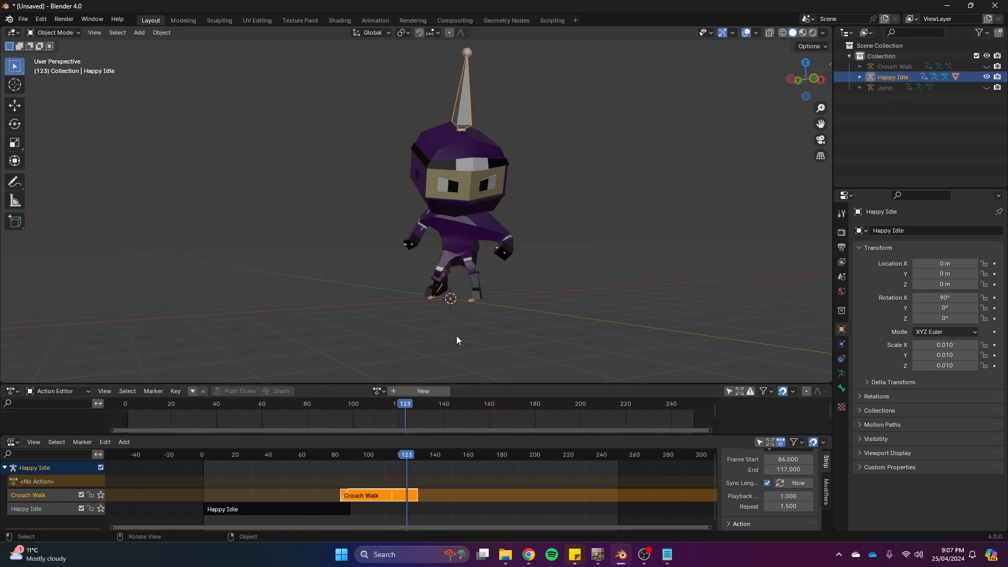
left_click(381, 392)
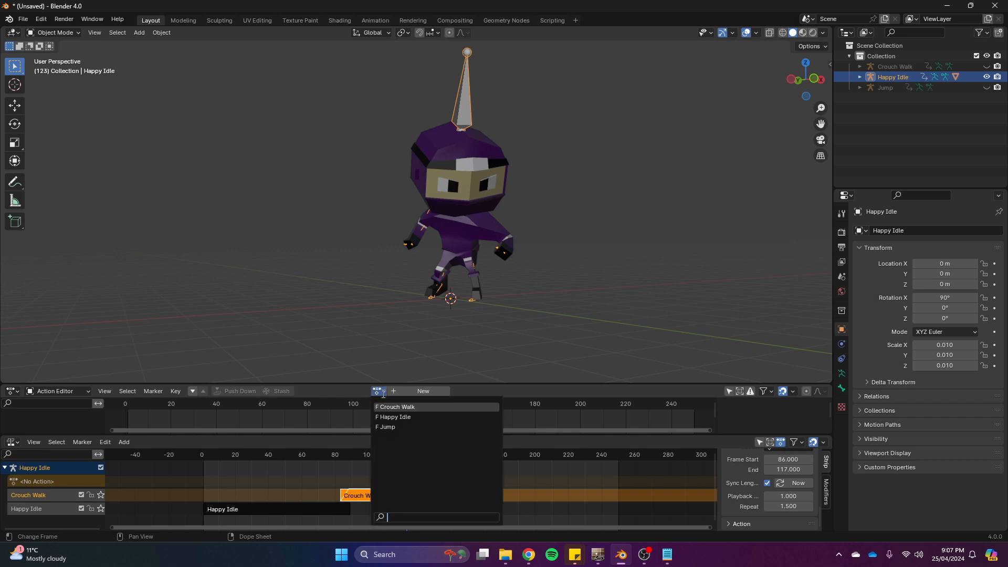
left_click(389, 427)
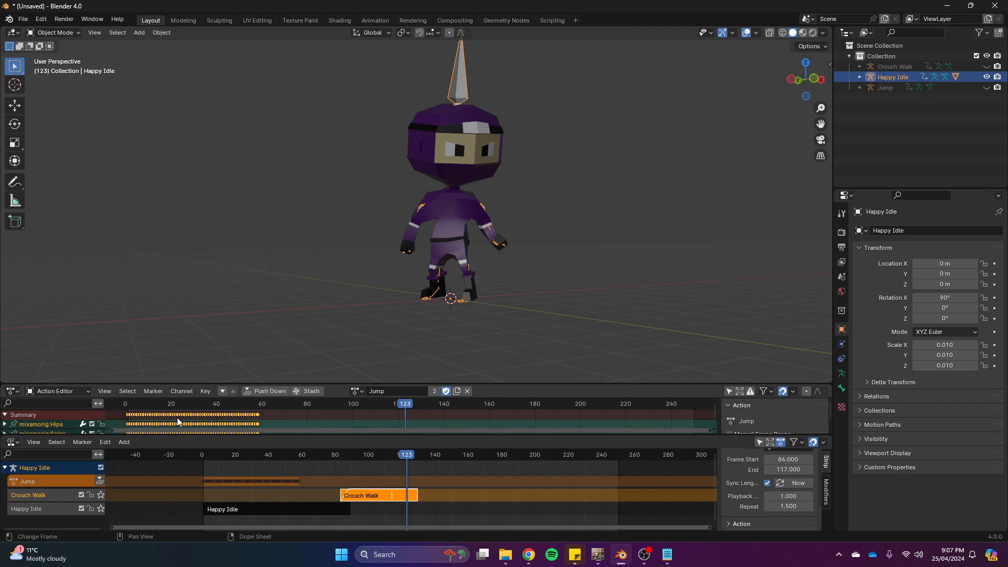
Move the Jump keyframes to start at about frame 125 and push the action down as a strip.
key("g")
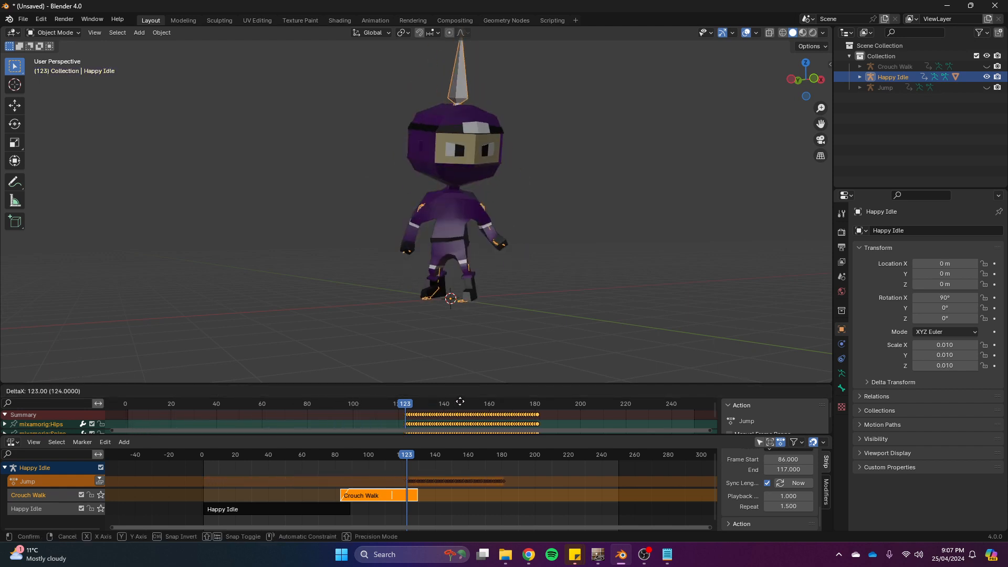
left_click(461, 401)
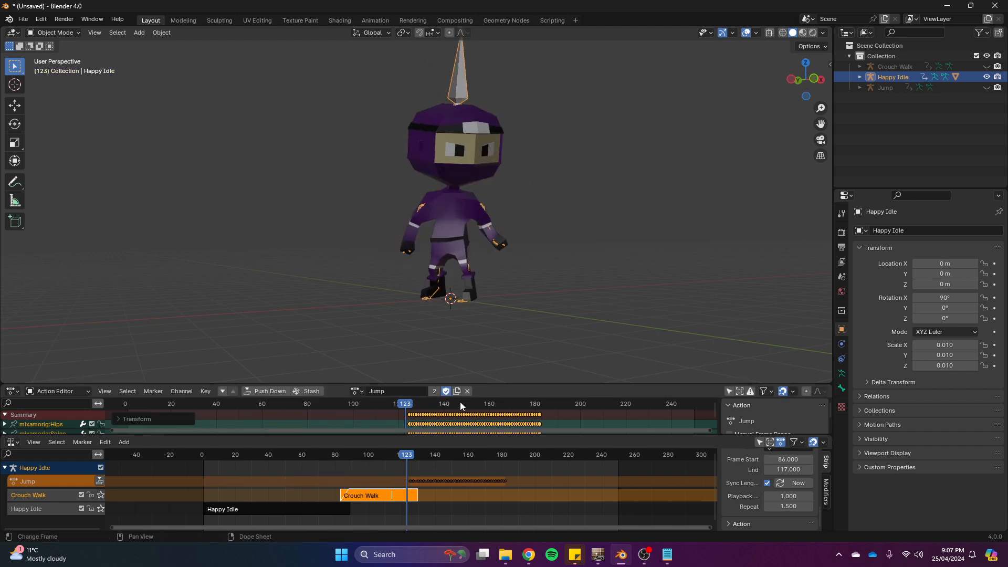
left_click(270, 392)
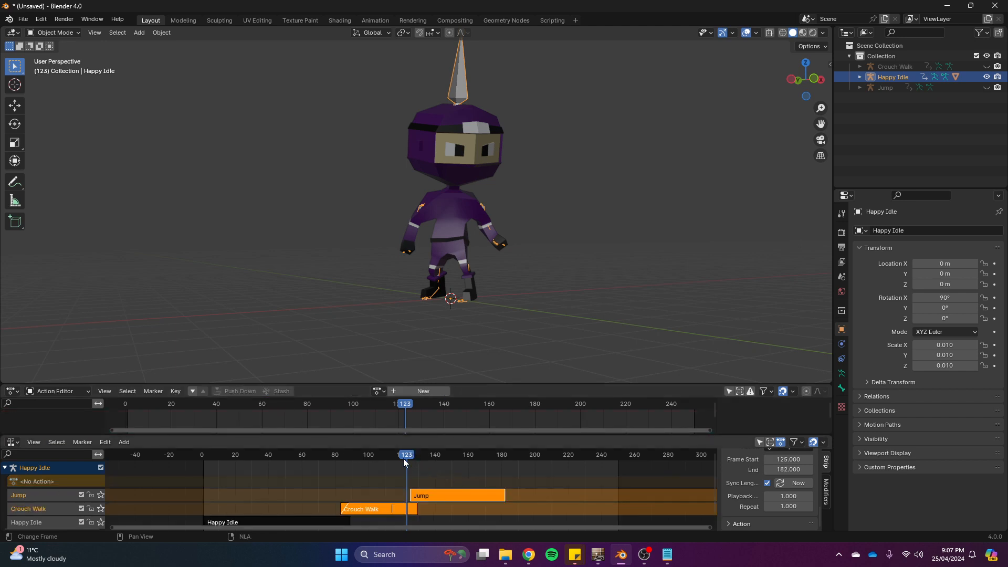
Set the Jump strip's Blend In to 4.6 and scrub from the Crouch Walk transition through the jump.
left_click_drag(405, 461, 418, 487)
scroll(767, 499, "up", 5)
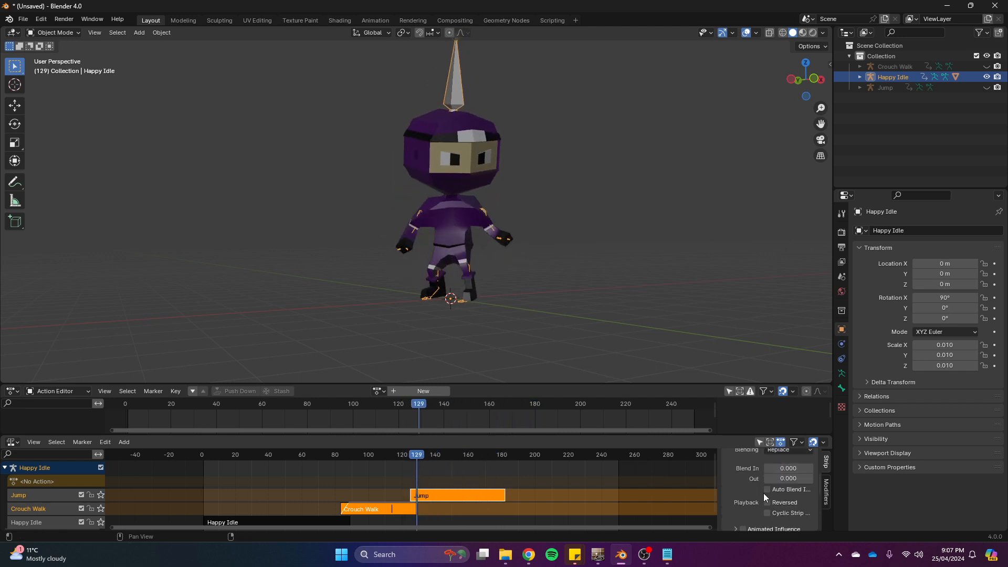
scroll(764, 494, "up", 1)
left_click_drag(785, 489, 809, 489)
left_click_drag(418, 455, 502, 480)
scroll(547, 323, "down", 2)
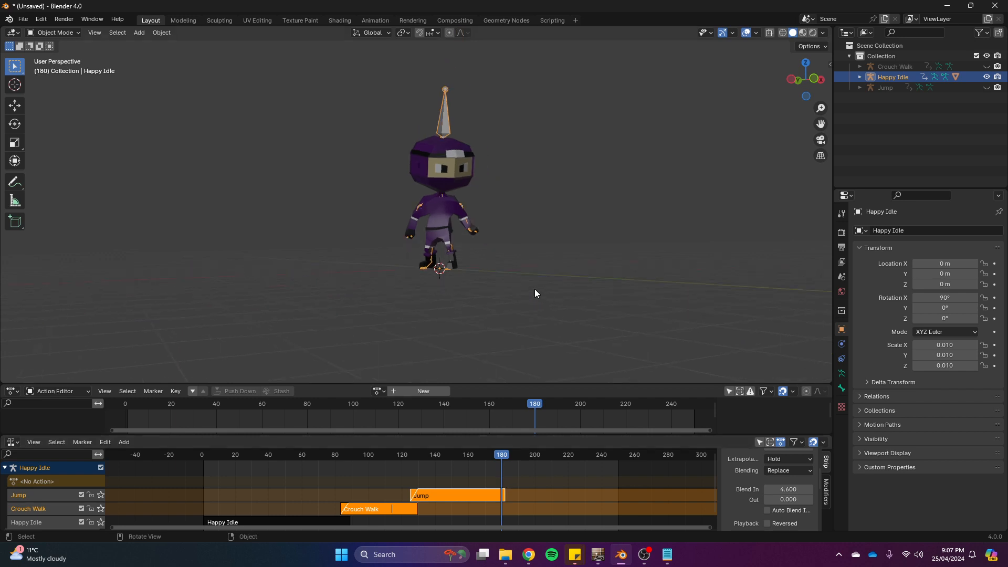
Hide the Happy Idle armature and play the combined animation from near the start of the timeline.
middle_click_drag(533, 275, 531, 337)
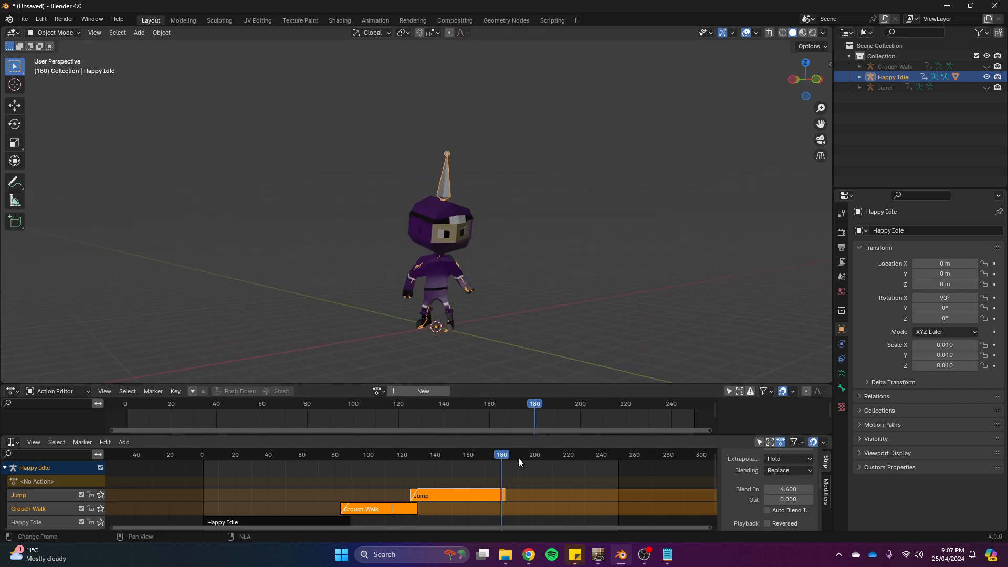
left_click_drag(499, 457, 201, 462)
left_click(474, 296)
left_click(259, 456)
key("space")
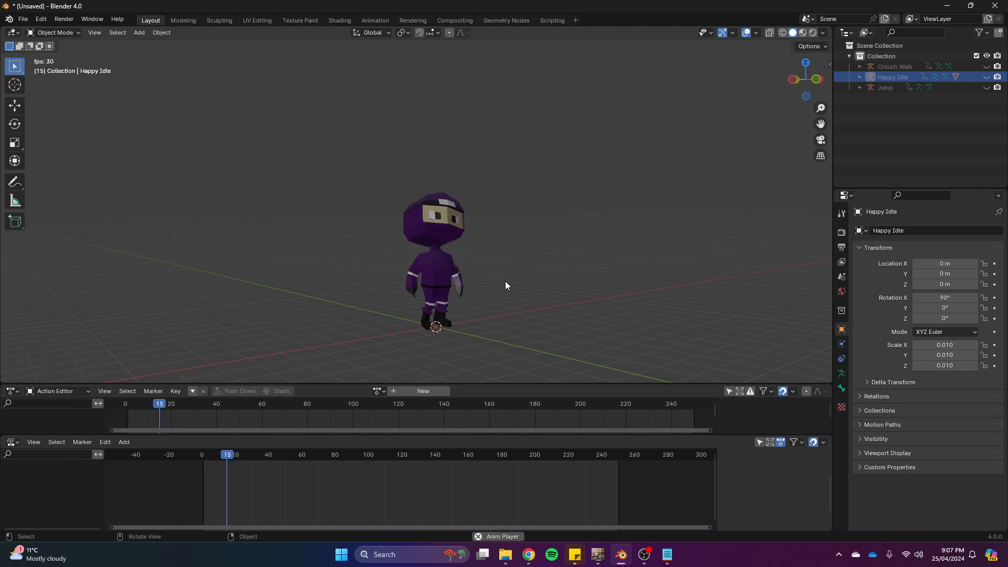